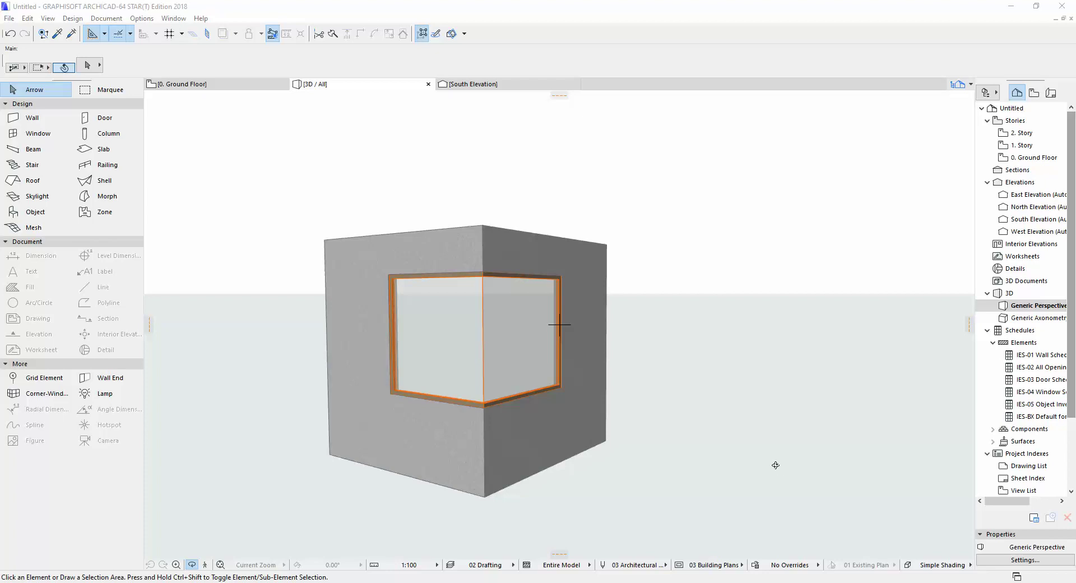
Step: Switch from the 3D window to the 0. Ground Floor plan showing three L-shaped wall corners
{"action": "left_click_drag", "start_coordinate": [267, 96], "coordinate": [296, 79]}
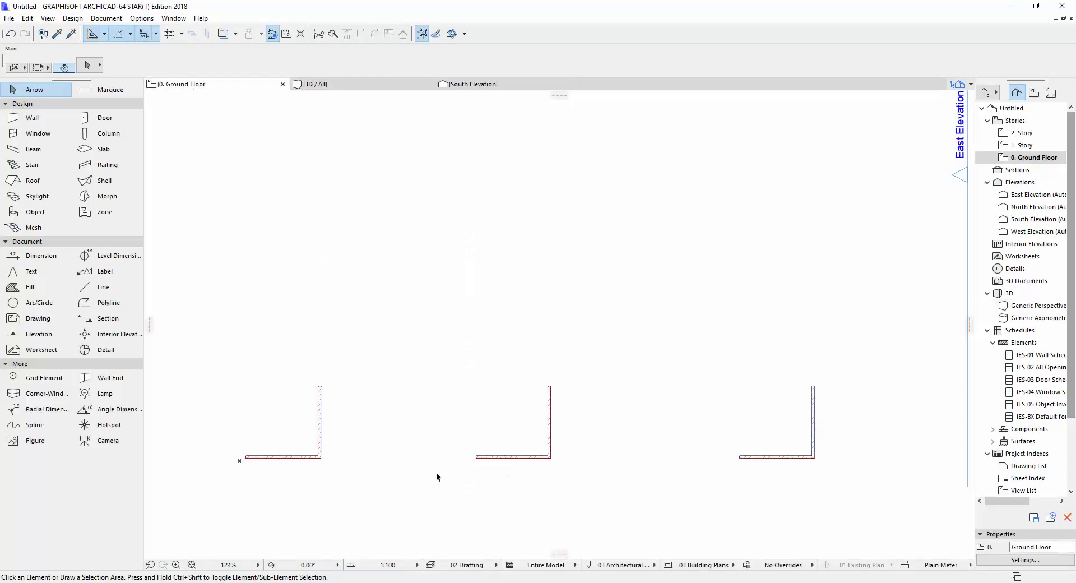
Step: Place a corner window at the left L-shaped wall corner with the Corner-Window tool
{"action": "scroll", "coordinate": [436, 472], "scroll_direction": "up", "scroll_amount": 5}
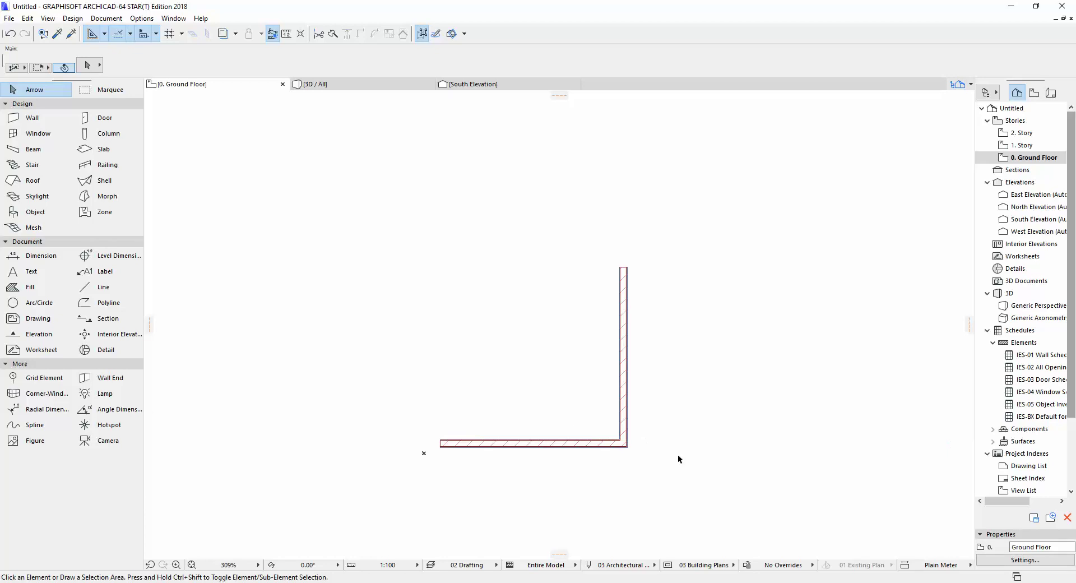
{"action": "left_click", "coordinate": [48, 395]}
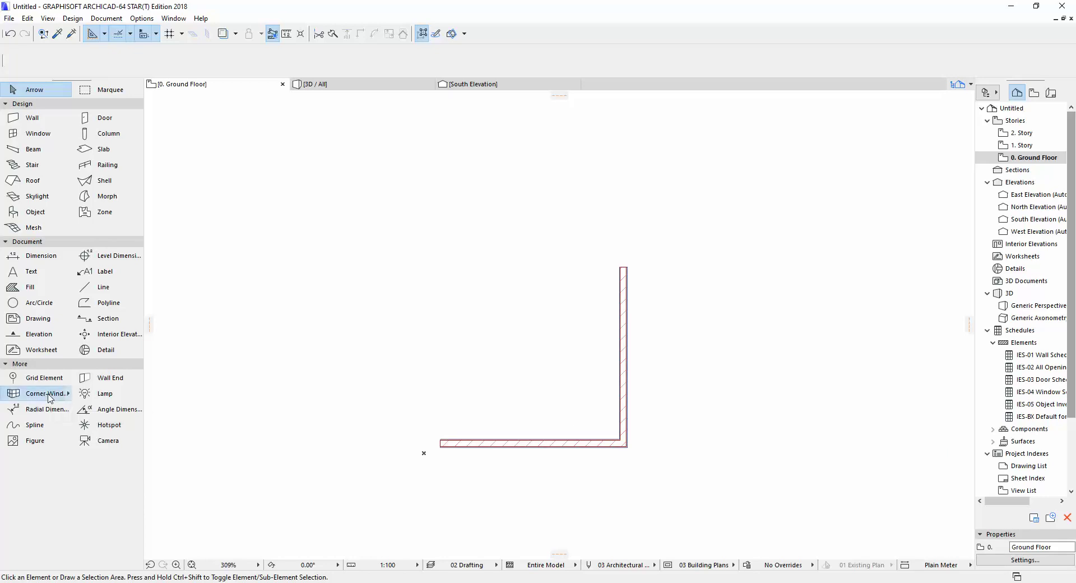
{"action": "left_click", "coordinate": [584, 447]}
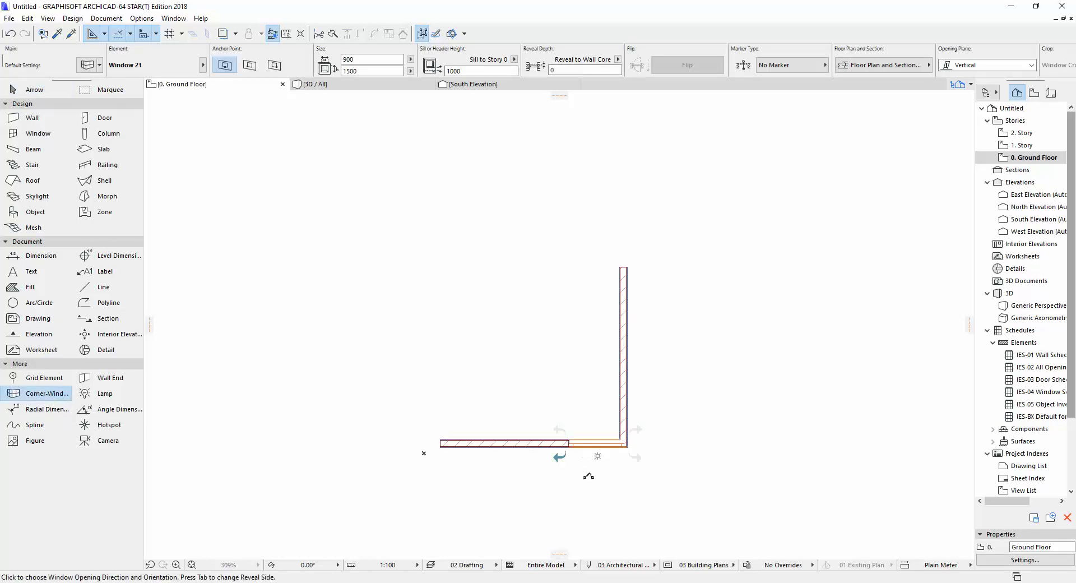
{"action": "left_click", "coordinate": [584, 472]}
{"action": "key", "text": "Escape"}
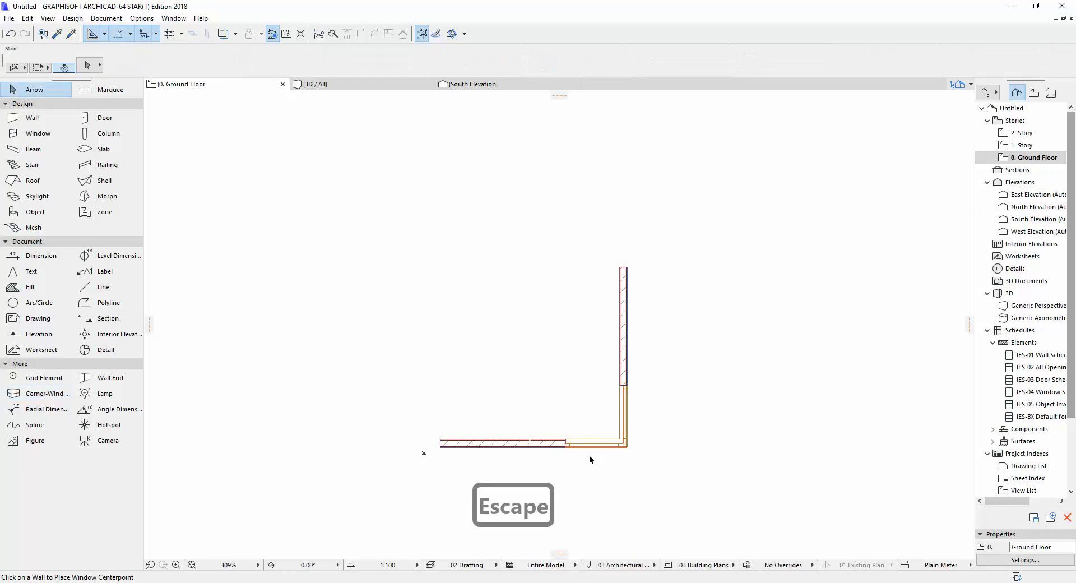
Step: Set the width of both corner window panes to 1500
{"action": "left_click", "coordinate": [566, 448]}
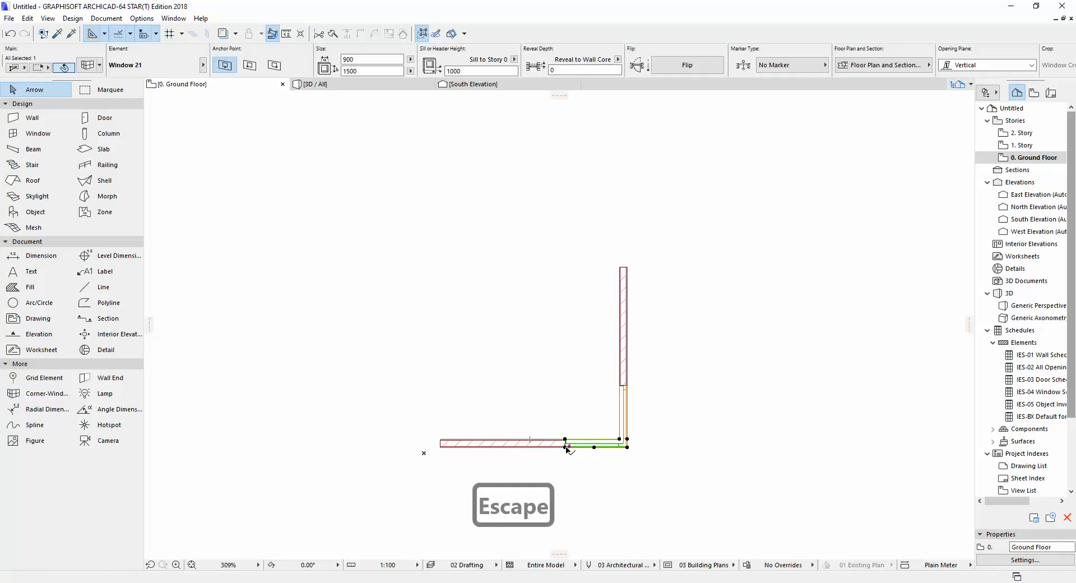
{"action": "left_click", "coordinate": [629, 387], "text": "shift"}
{"action": "left_click", "coordinate": [348, 60]}
{"action": "type", "text": "1500"}
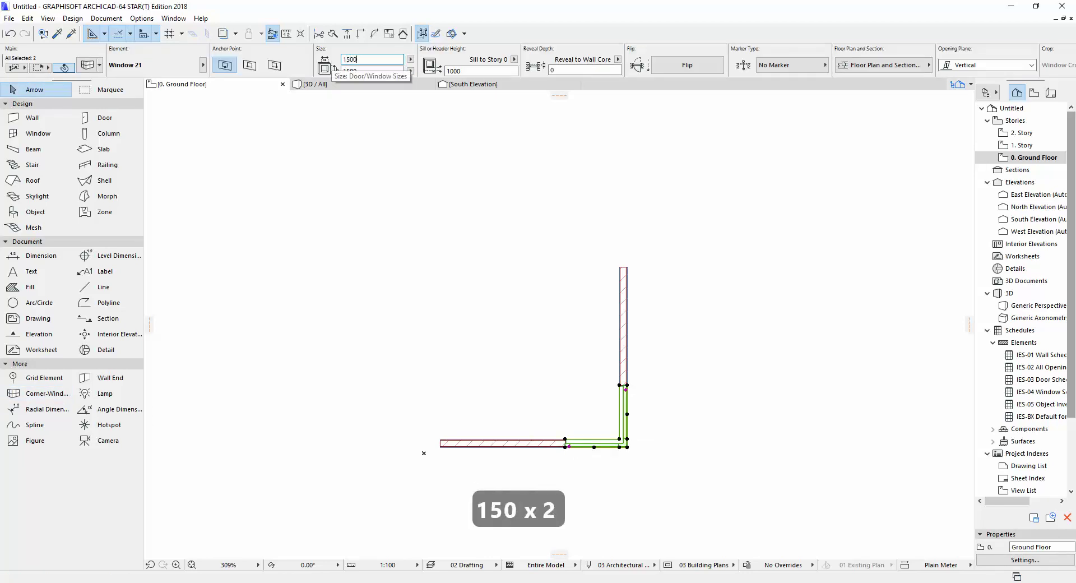
{"action": "key", "text": "Return"}
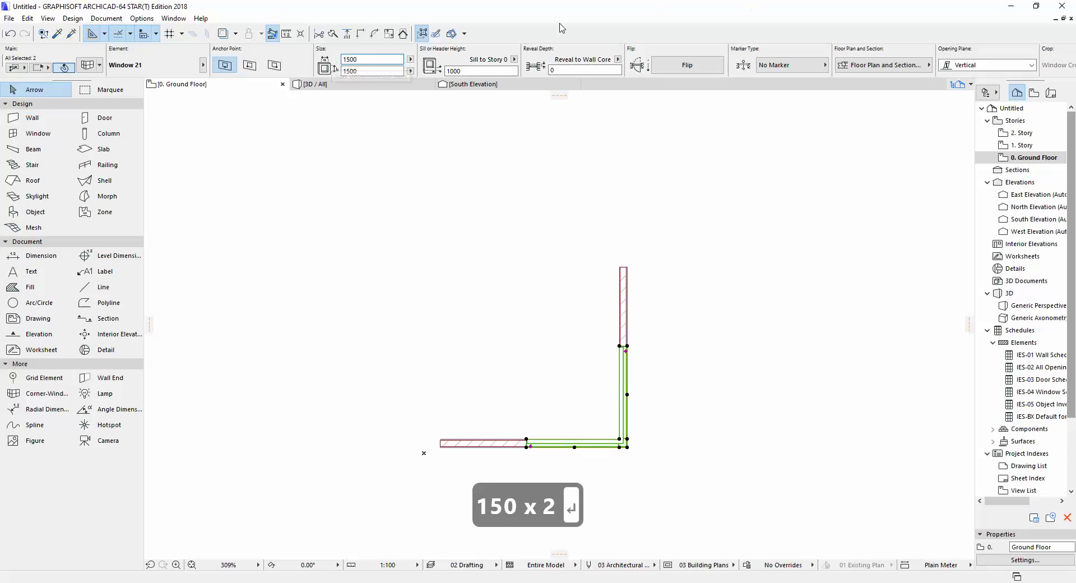
{"action": "key", "text": "Escape"}
Step: Marquee the left L-shaped wall corner and show it in 3D
{"action": "left_click", "coordinate": [129, 90]}
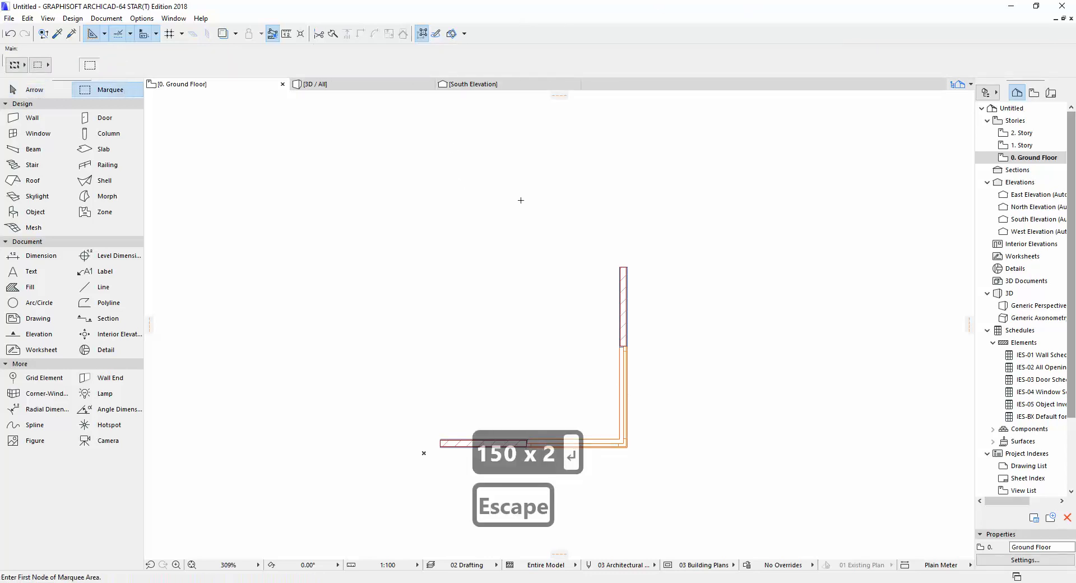
{"action": "left_click", "coordinate": [340, 166]}
{"action": "left_click", "coordinate": [760, 525]}
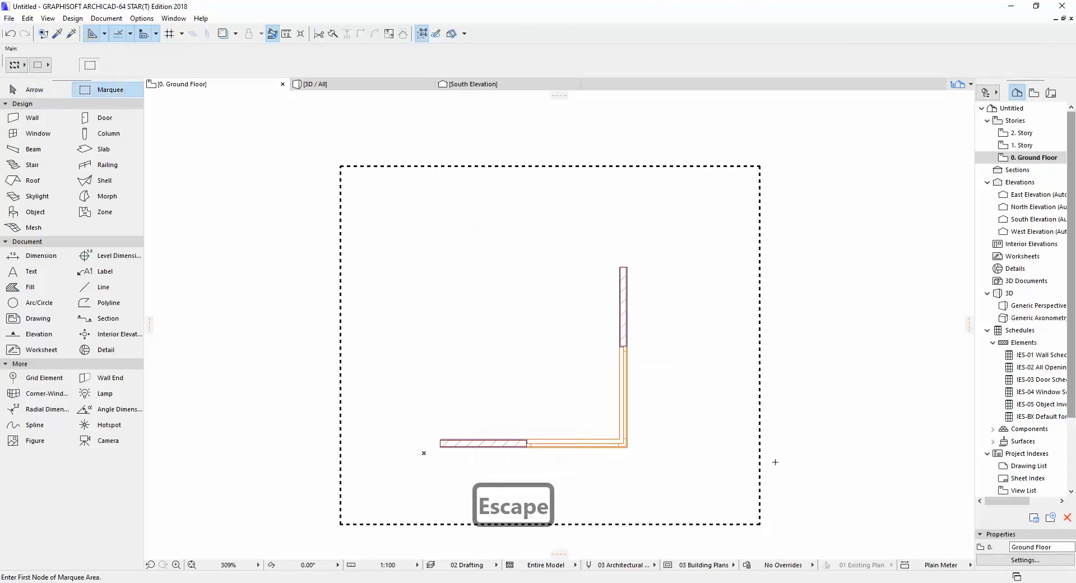
{"action": "key", "text": "F5"}
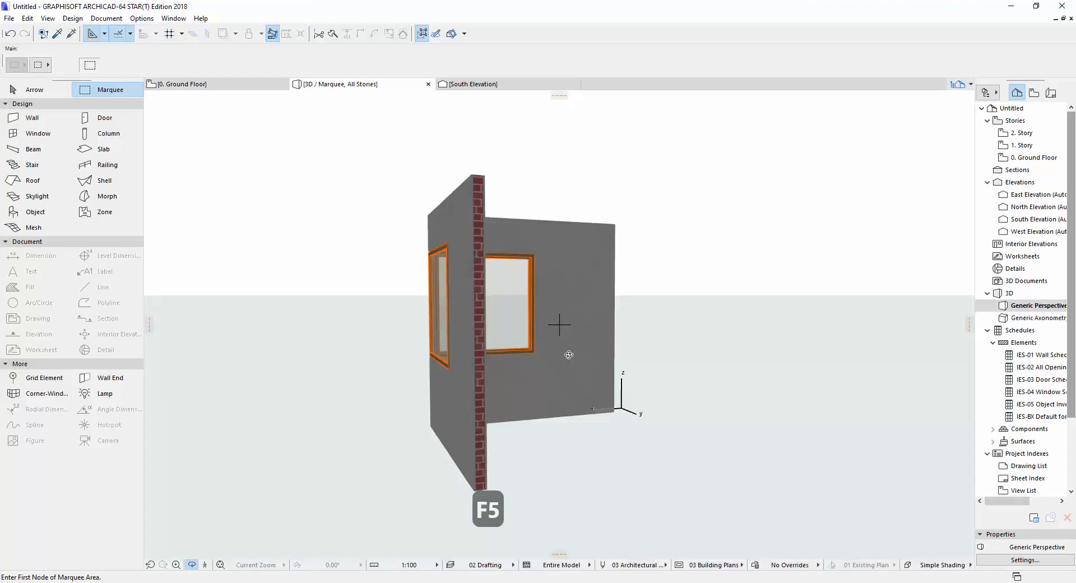
{"action": "key", "text": "Escape"}
Step: Orbit the 3D view to face the corner window and select its right pane
{"action": "key", "text": "o"}
{"action": "left_click_drag", "start_coordinate": [451, 423], "coordinate": [693, 384]}
{"action": "key", "text": "Escape"}
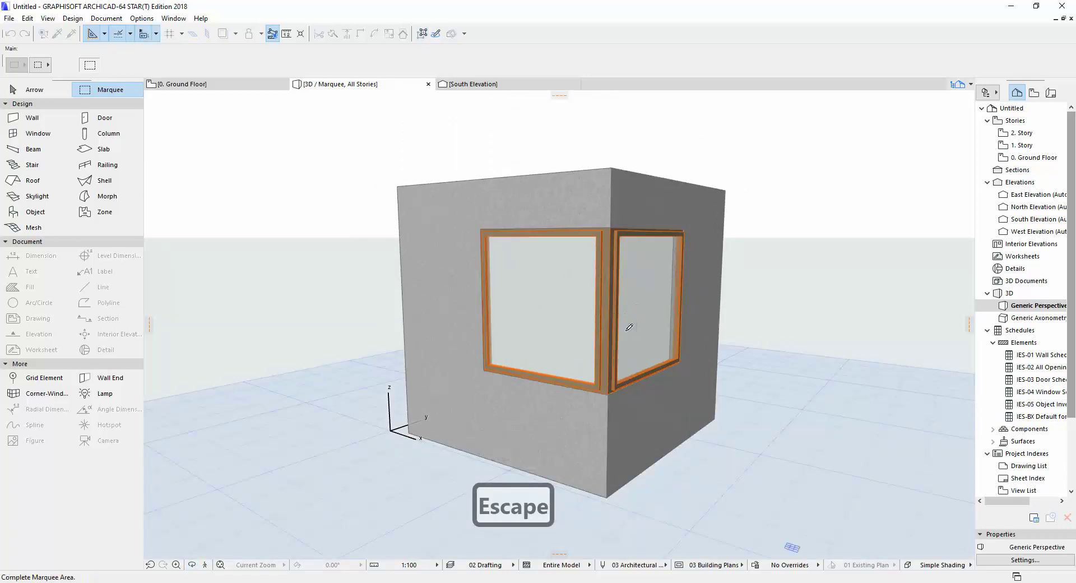
{"action": "key", "text": "Escape"}
{"action": "key", "text": "Escape"}
{"action": "key", "text": "Escape"}
{"action": "left_click", "coordinate": [662, 336]}
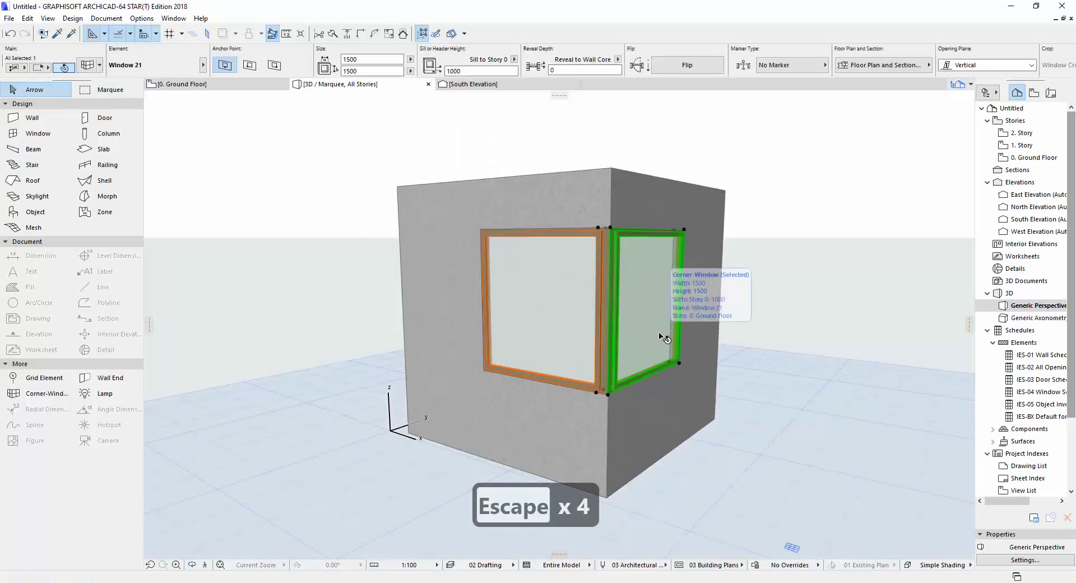
Step: Change the main sash of both corner window panes from Side Hung to Fixed Glass
{"action": "left_click", "coordinate": [577, 354], "text": "shift"}
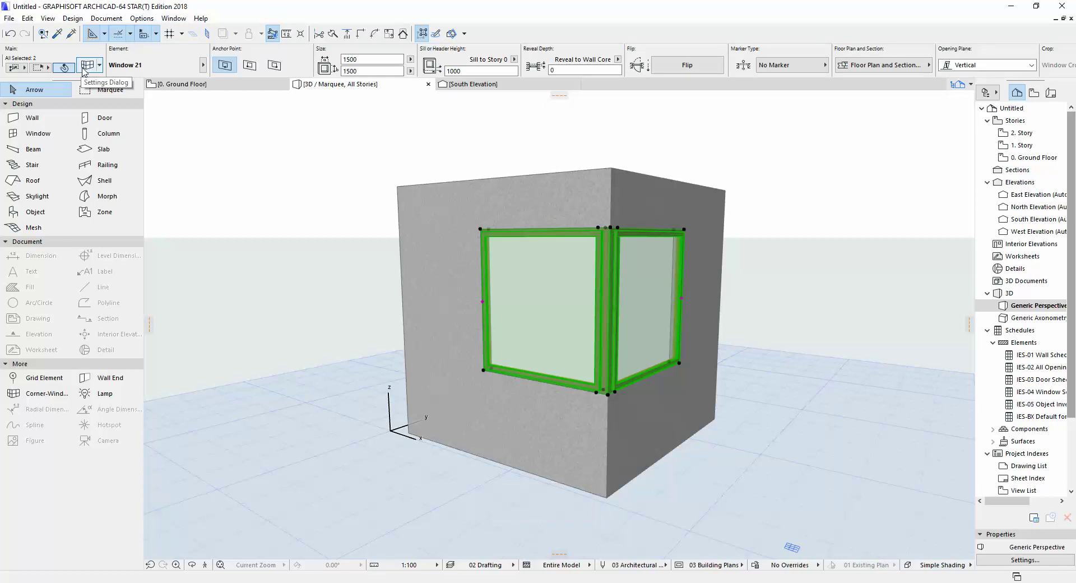
{"action": "left_click", "coordinate": [84, 68]}
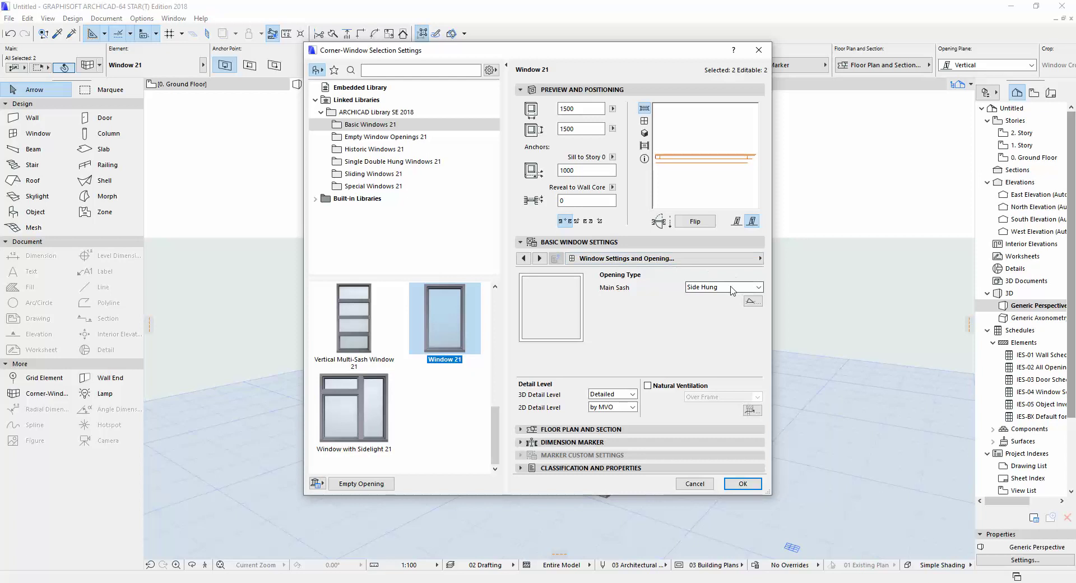
{"action": "left_click", "coordinate": [732, 288]}
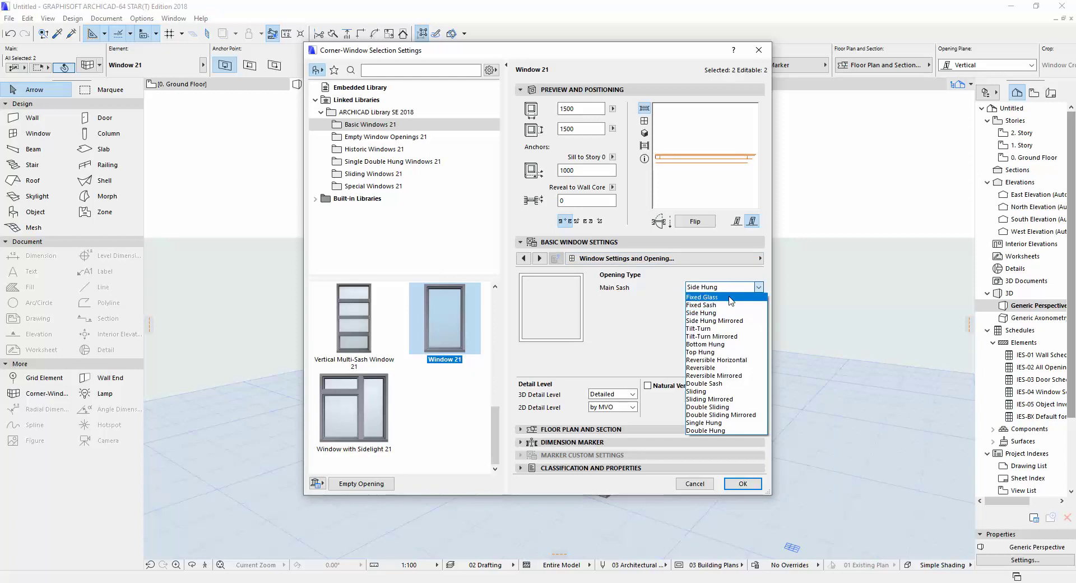
{"action": "left_click", "coordinate": [731, 297]}
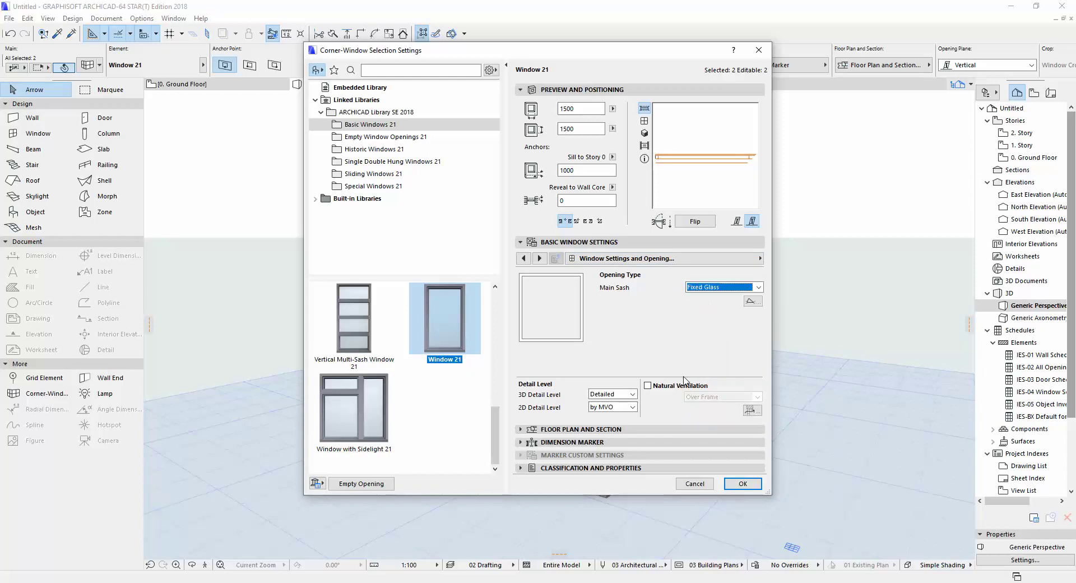
{"action": "left_click", "coordinate": [733, 486]}
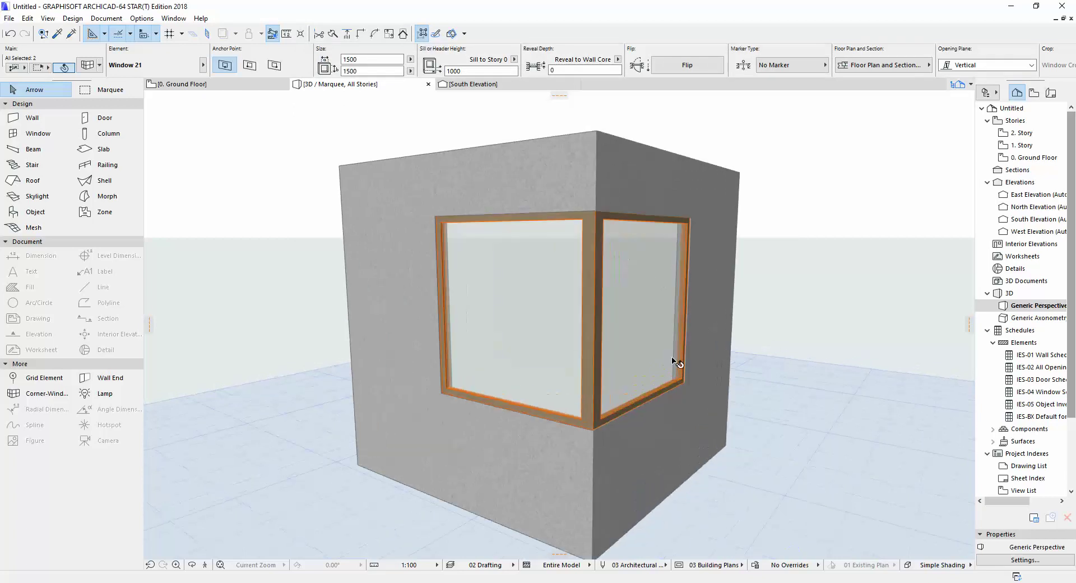
Step: Set the corner window's Custom Corner connection type to Glass
{"action": "key", "text": "o"}
{"action": "left_click_drag", "start_coordinate": [480, 396], "coordinate": [434, 417]}
{"action": "left_click_drag", "start_coordinate": [679, 382], "coordinate": [585, 374]}
{"action": "key", "text": "o"}
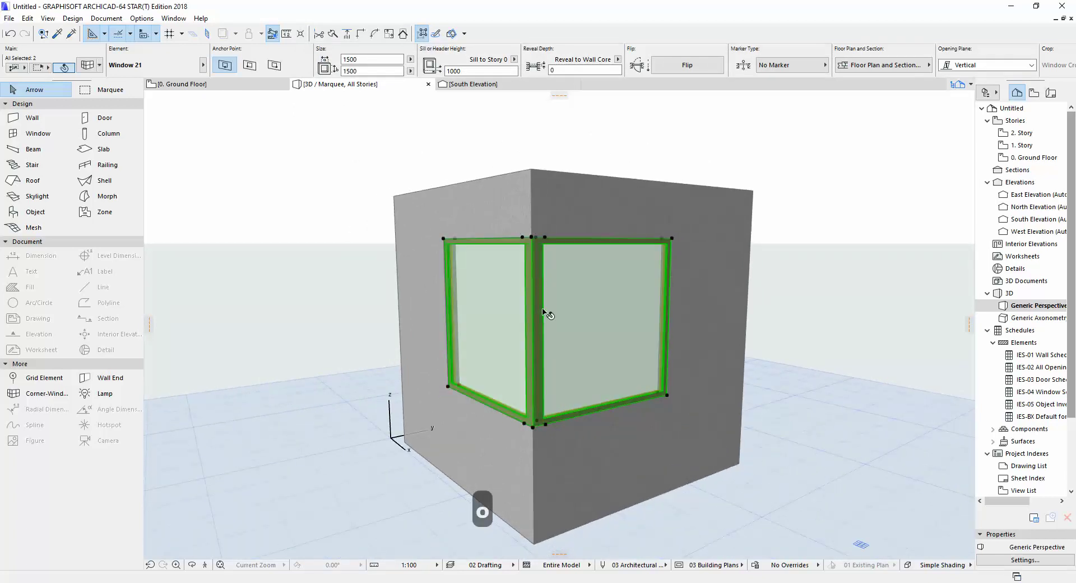
{"action": "left_click", "coordinate": [95, 69]}
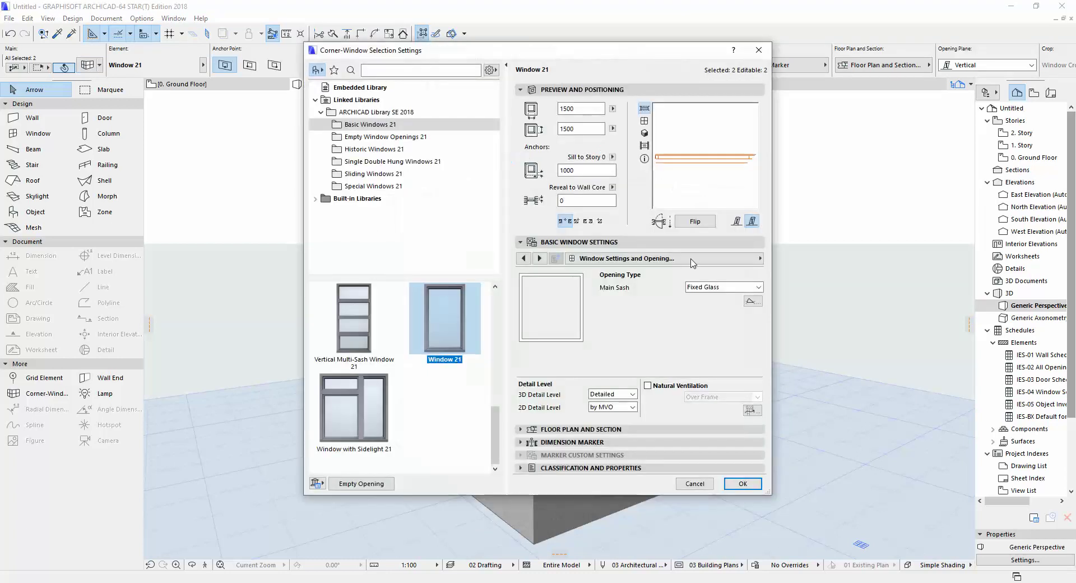
{"action": "left_click", "coordinate": [693, 260]}
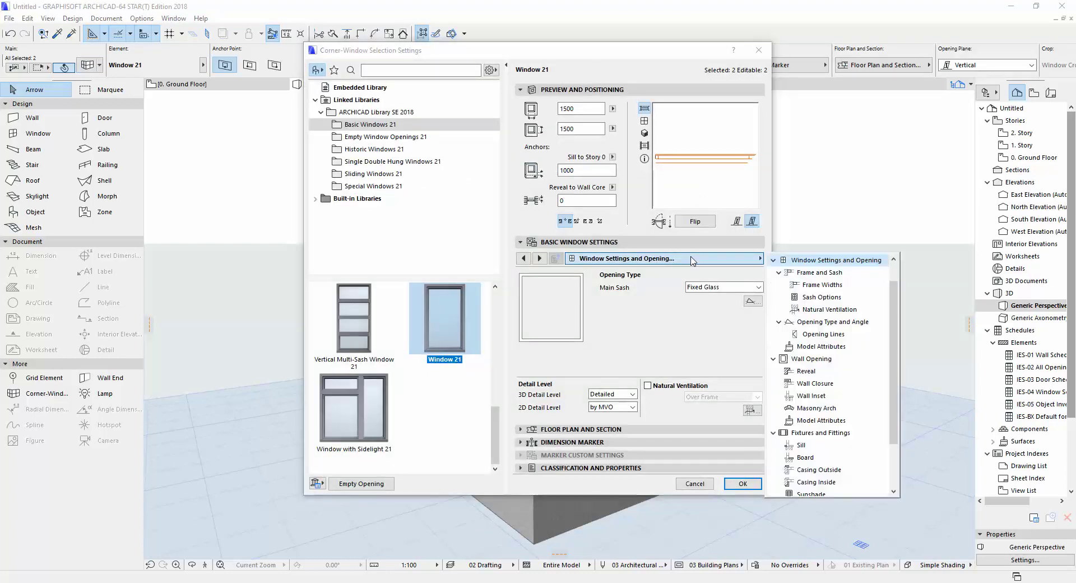
{"action": "scroll", "coordinate": [837, 457], "scroll_direction": "down", "scroll_amount": 2}
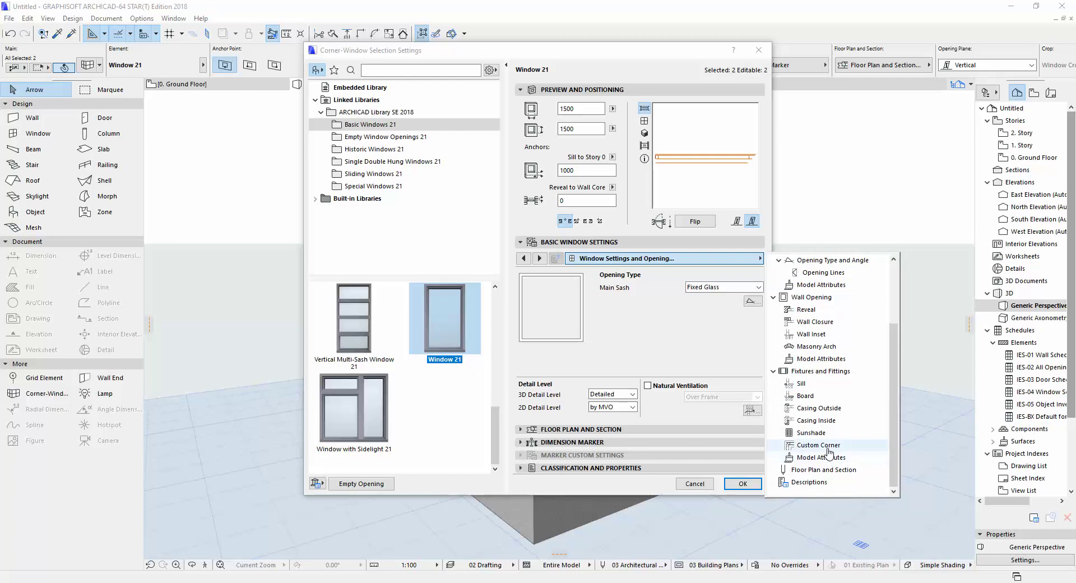
{"action": "left_click", "coordinate": [831, 444]}
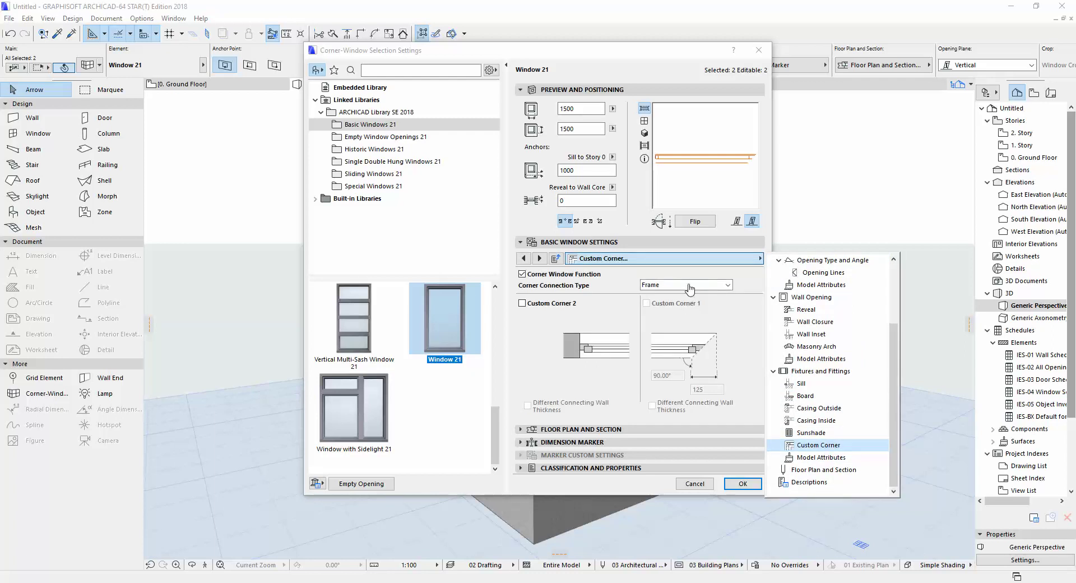
{"action": "left_click", "coordinate": [693, 290]}
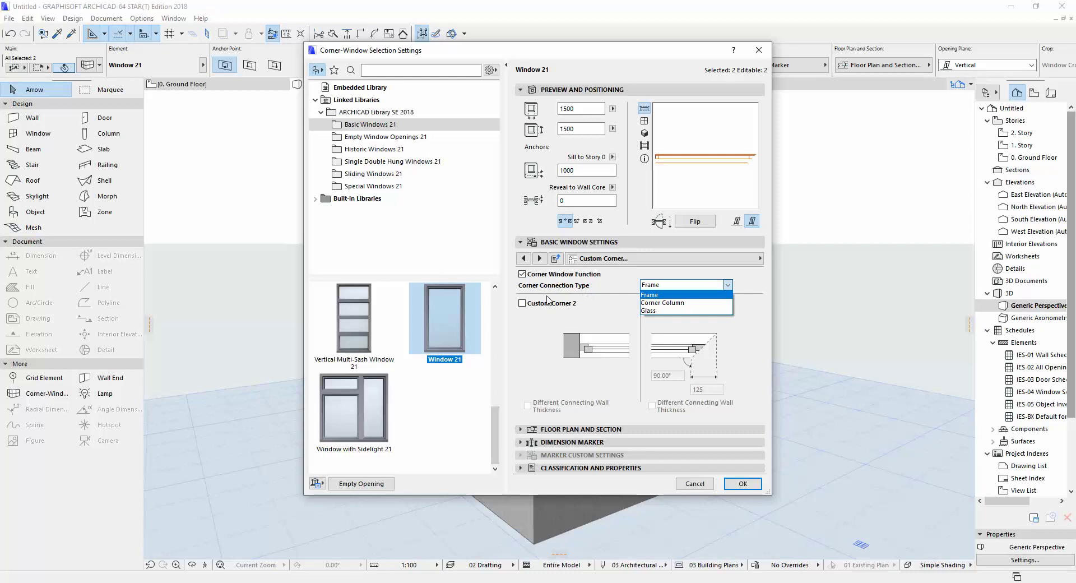
{"action": "left_click", "coordinate": [658, 312]}
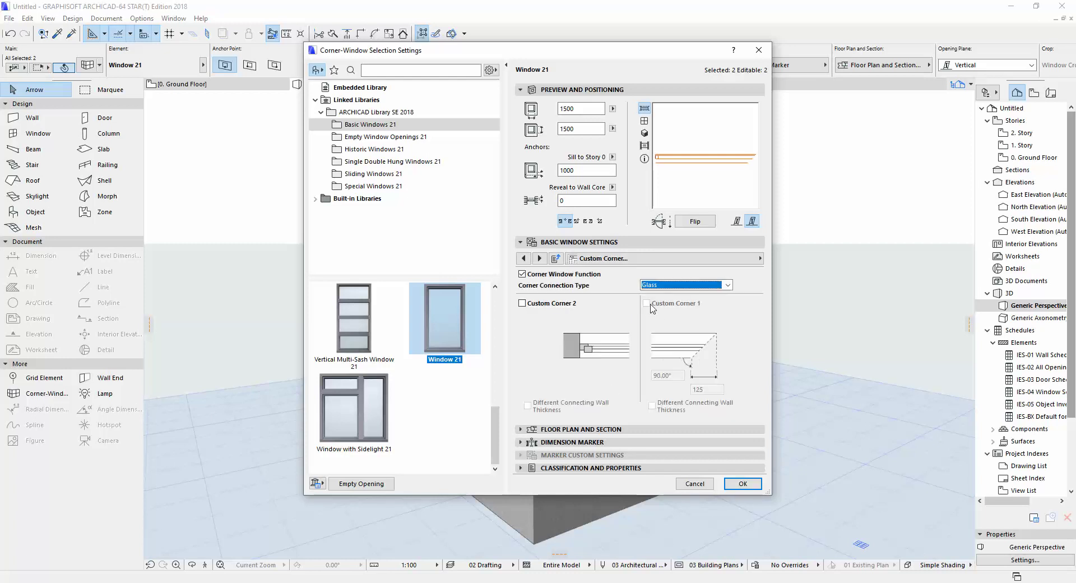
{"action": "left_click", "coordinate": [748, 485]}
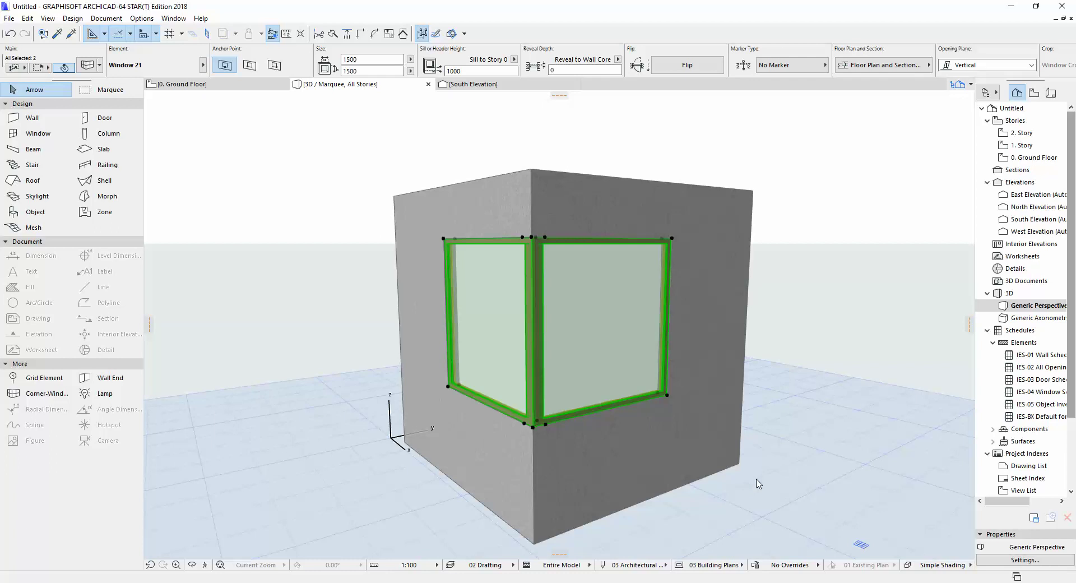
{"action": "key", "text": "Escape"}
Step: Orbit around the glass corner in 3D, then return to the 0. Ground Floor plan
{"action": "key", "text": "o"}
{"action": "left_click_drag", "start_coordinate": [755, 476], "coordinate": [595, 443]}
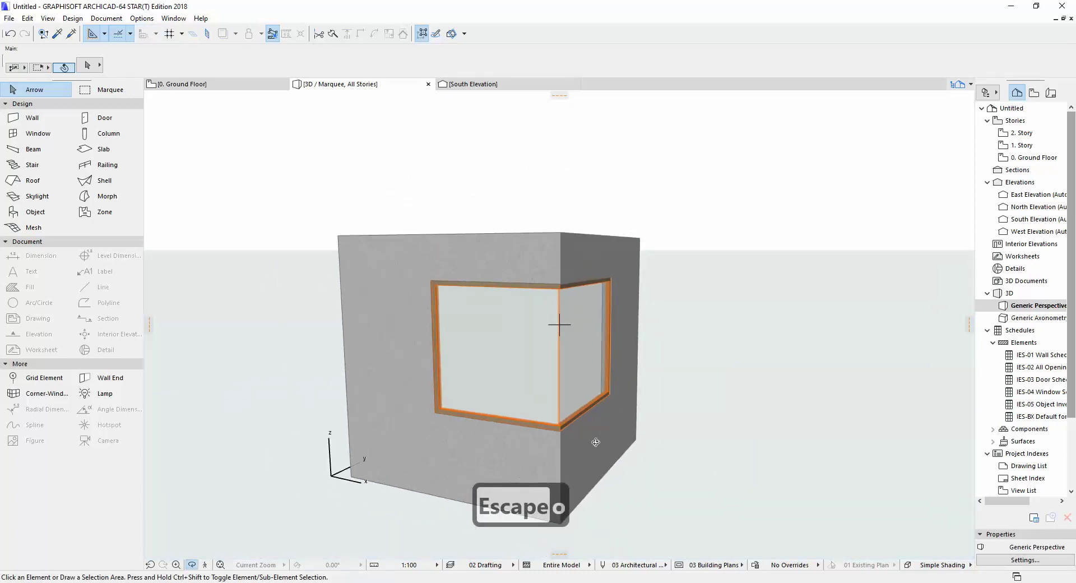
{"action": "key", "text": "o"}
{"action": "left_click_drag", "start_coordinate": [596, 442], "coordinate": [677, 382]}
{"action": "scroll", "coordinate": [677, 381], "scroll_direction": "up", "scroll_amount": 2}
{"action": "left_click_drag", "start_coordinate": [431, 375], "coordinate": [517, 394]}
{"action": "key", "text": "Escape"}
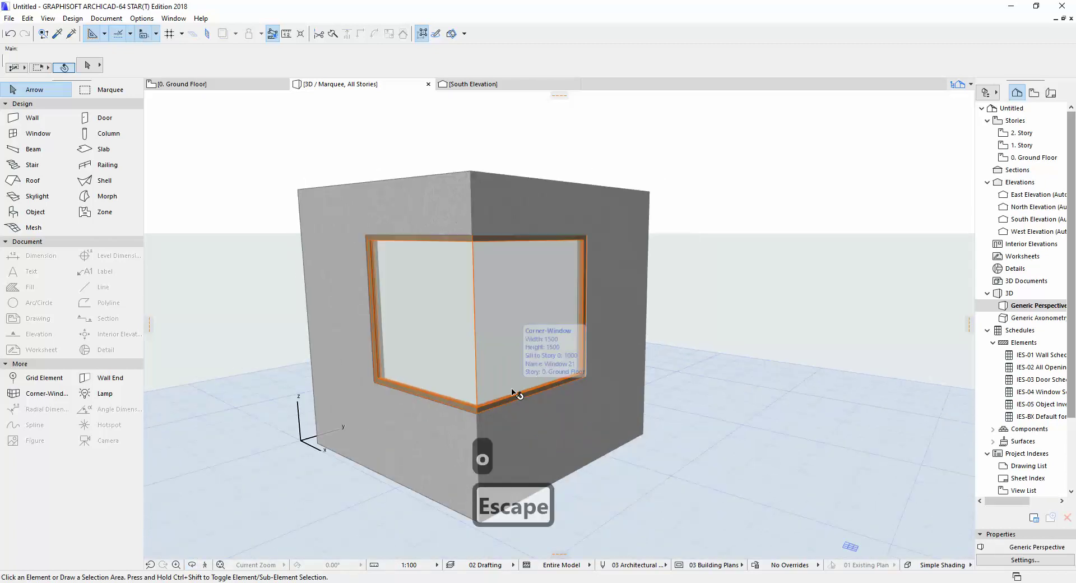
{"action": "left_click", "coordinate": [203, 86]}
{"action": "scroll", "coordinate": [413, 338], "scroll_direction": "up", "scroll_amount": 3}
Step: Place a second corner window at the middle L-shaped wall corner
{"action": "key", "text": "Escape"}
{"action": "scroll", "coordinate": [785, 375], "scroll_direction": "right", "scroll_amount": 5}
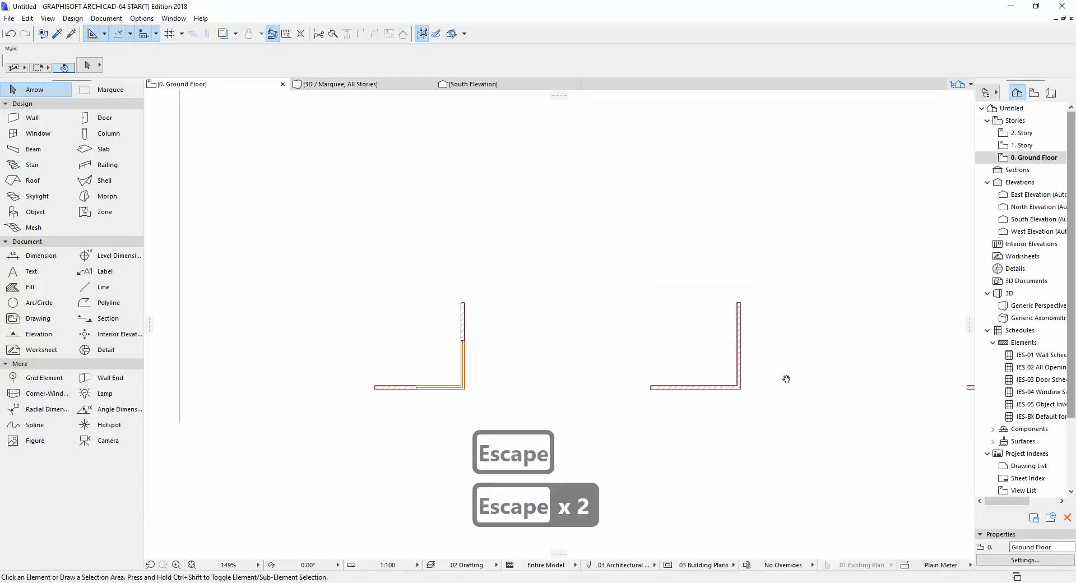
{"action": "scroll", "coordinate": [711, 373], "scroll_direction": "up", "scroll_amount": 2}
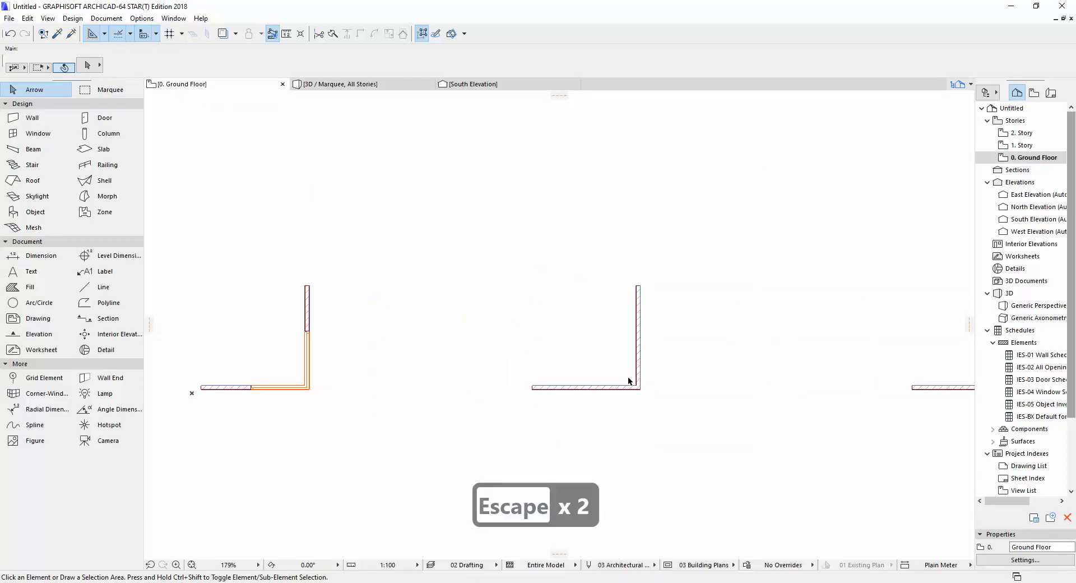
{"action": "left_click", "coordinate": [38, 395]}
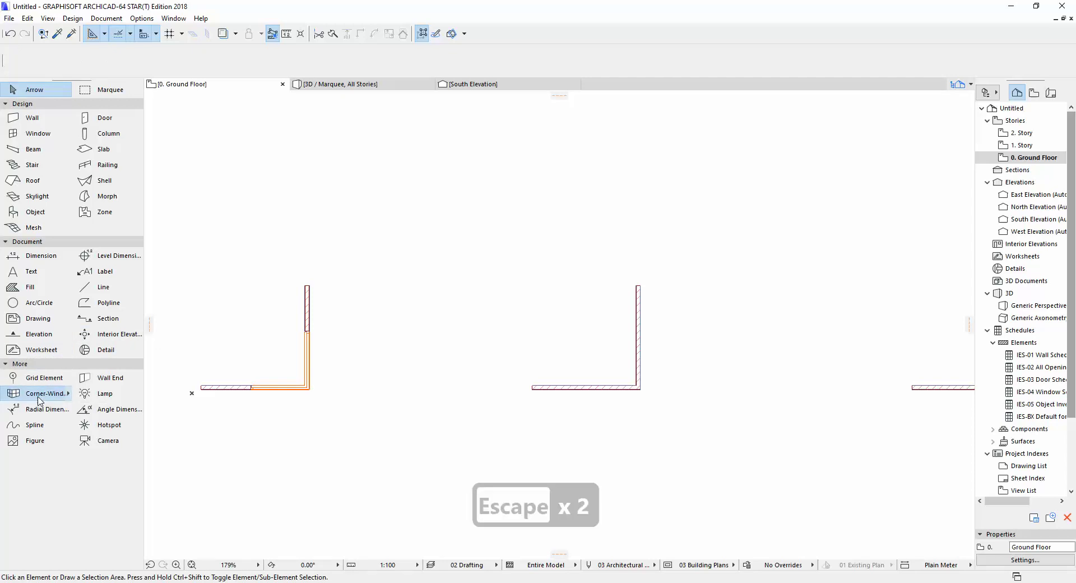
{"action": "left_click", "coordinate": [622, 390]}
{"action": "key", "text": "Escape"}
{"action": "scroll", "coordinate": [613, 393], "scroll_direction": "up", "scroll_amount": 2}
{"action": "scroll", "coordinate": [613, 396], "scroll_direction": "up", "scroll_amount": 1}
Step: Widen both parts of the new corner window to 1500
{"action": "left_click", "coordinate": [655, 386]}
{"action": "left_click", "coordinate": [658, 330], "text": "shift"}
{"action": "left_click", "coordinate": [375, 58]}
{"action": "type", "text": "1500"}
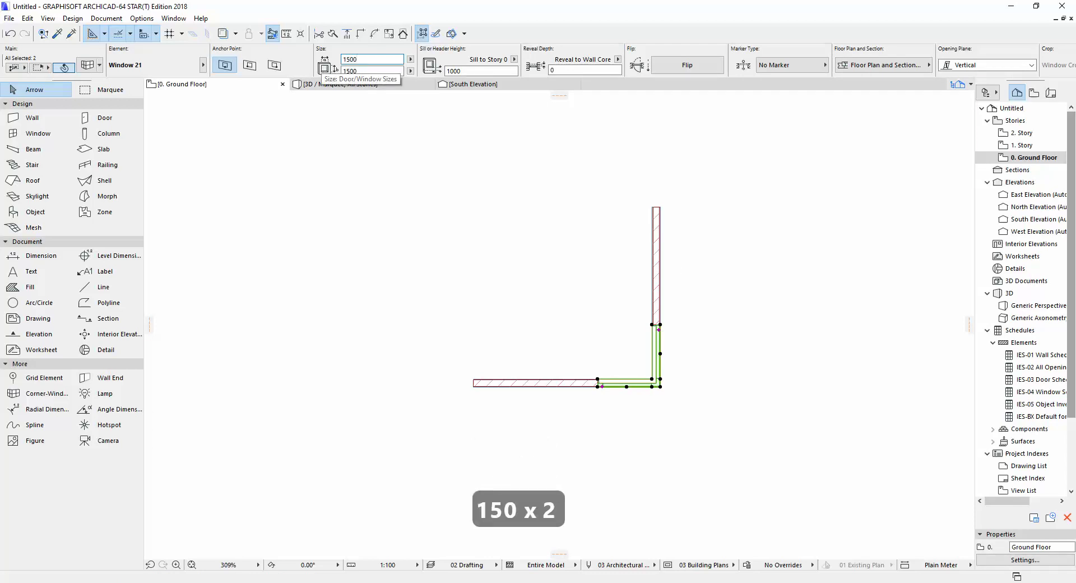
{"action": "key", "text": "Return"}
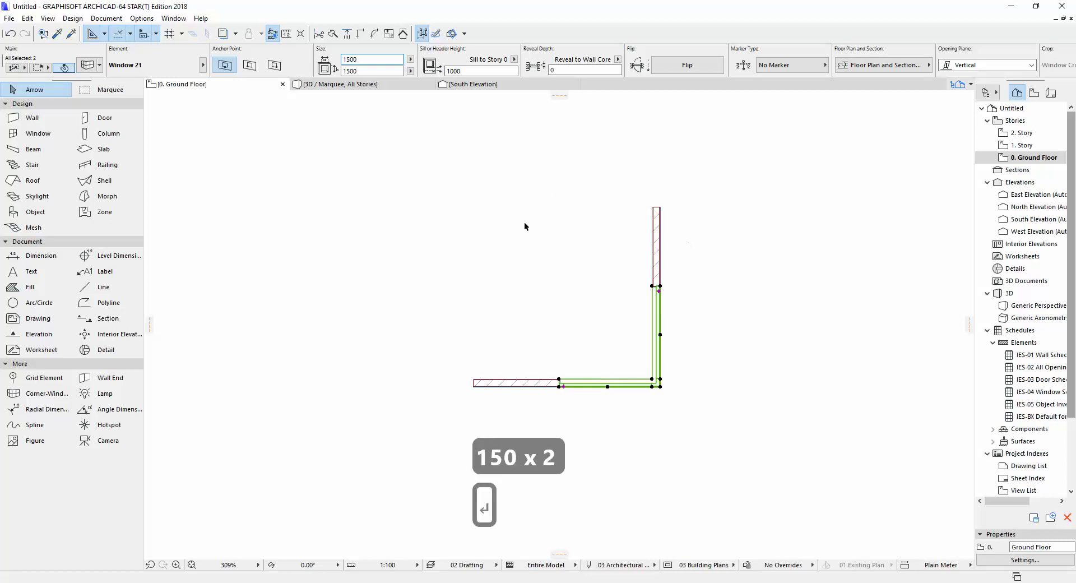
{"action": "left_click", "coordinate": [101, 90]}
Step: Marquee the middle wall corner, show it in 3D, and centre the corner window
{"action": "key", "text": "Escape"}
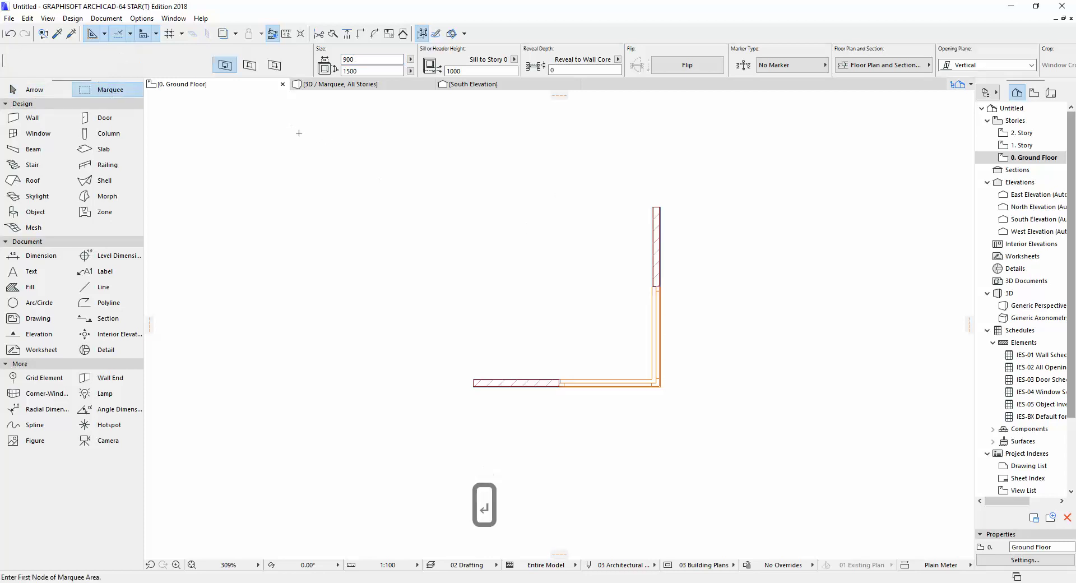
{"action": "left_click", "coordinate": [393, 157]}
{"action": "left_click", "coordinate": [788, 457]}
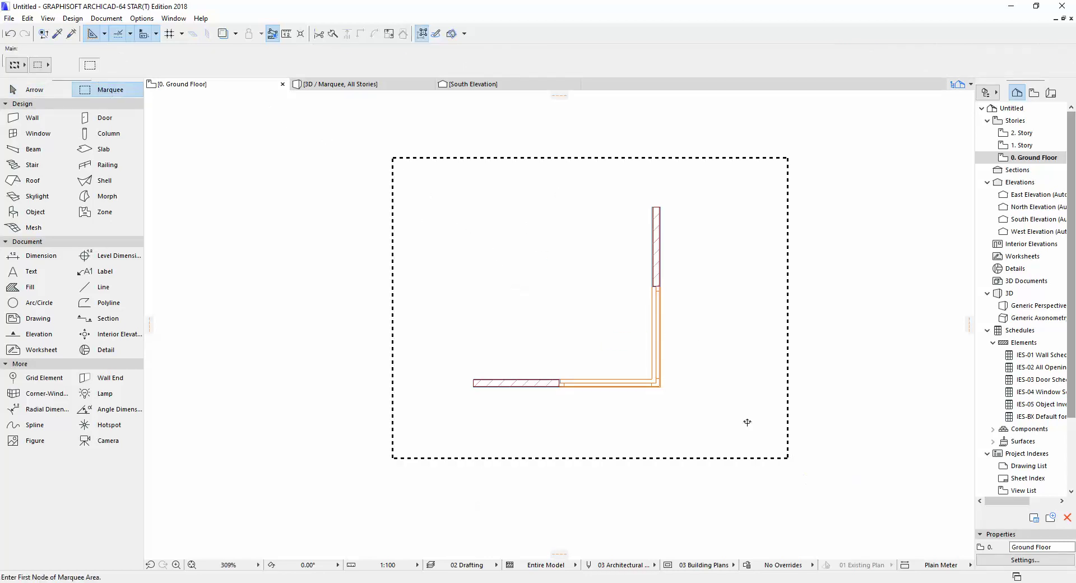
{"action": "key", "text": "F5"}
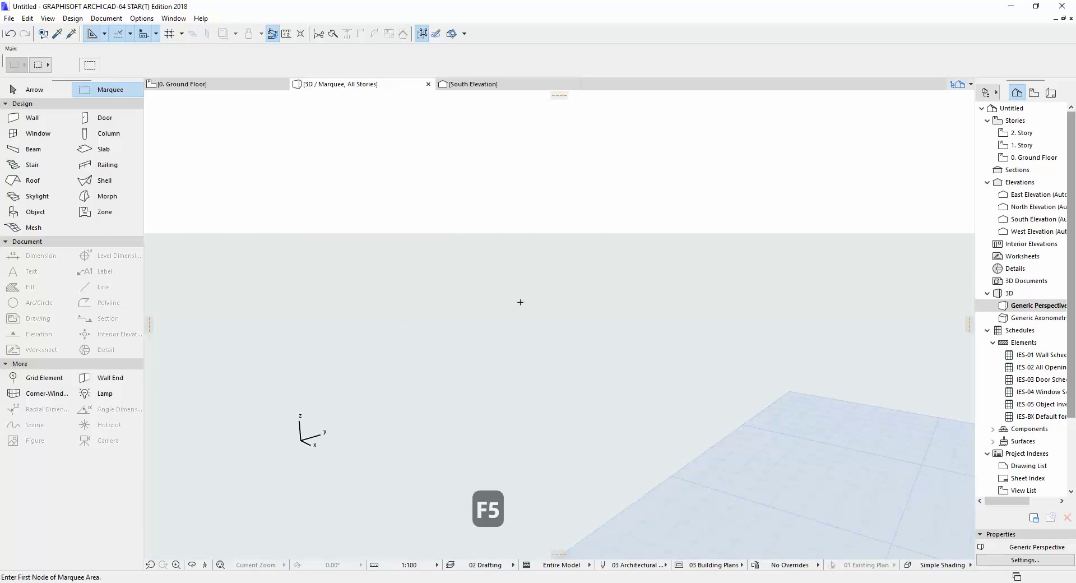
{"action": "key", "text": "Escape"}
{"action": "key", "text": "o"}
{"action": "left_click_drag", "start_coordinate": [657, 344], "coordinate": [648, 397]}
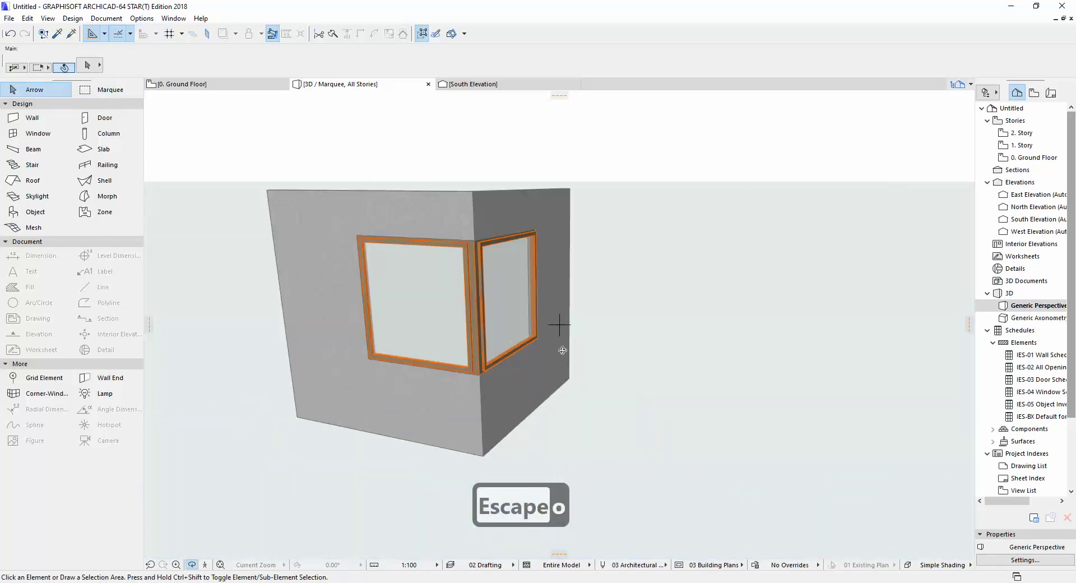
{"action": "left_click_drag", "start_coordinate": [563, 350], "coordinate": [555, 360]}
{"action": "scroll", "coordinate": [377, 249], "scroll_direction": "up", "scroll_amount": 3}
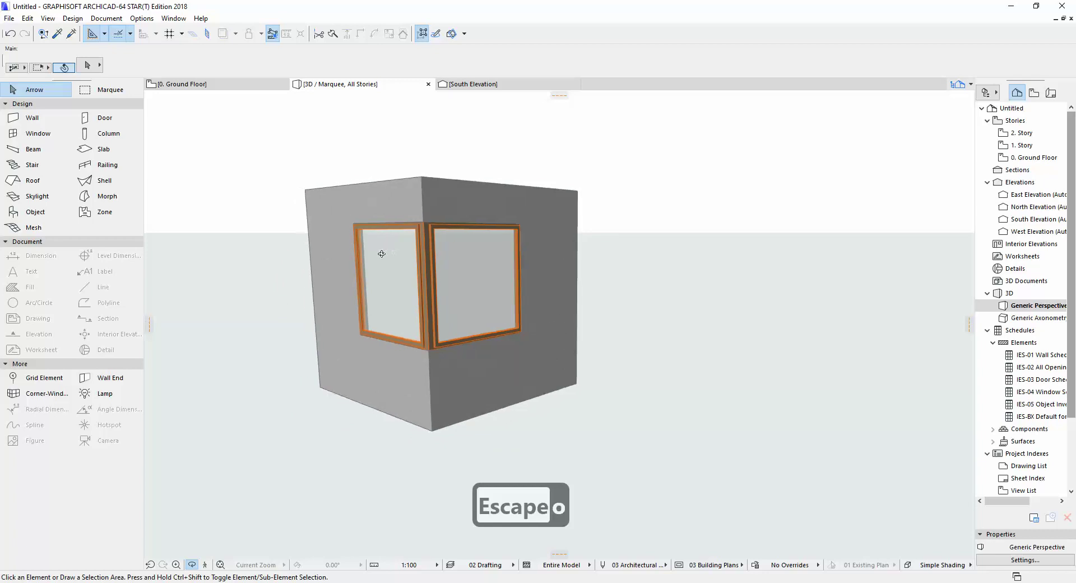
{"action": "middle_click_drag", "start_coordinate": [365, 254], "coordinate": [460, 265]}
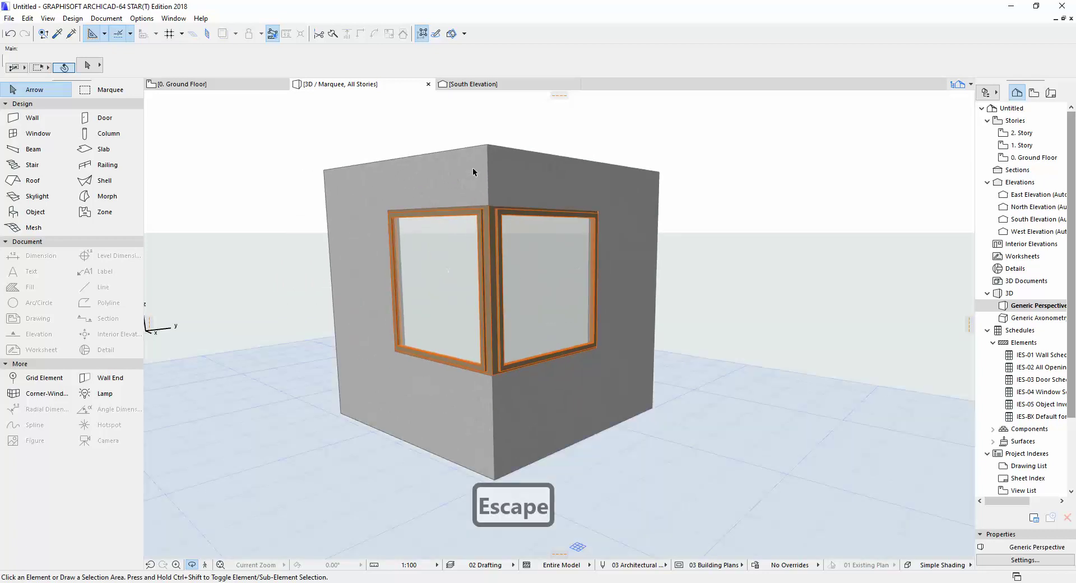
Step: Select both corner window parts and open their Corner-Window Selection Settings
{"action": "left_click", "coordinate": [478, 269]}
{"action": "left_click", "coordinate": [560, 296], "text": "shift"}
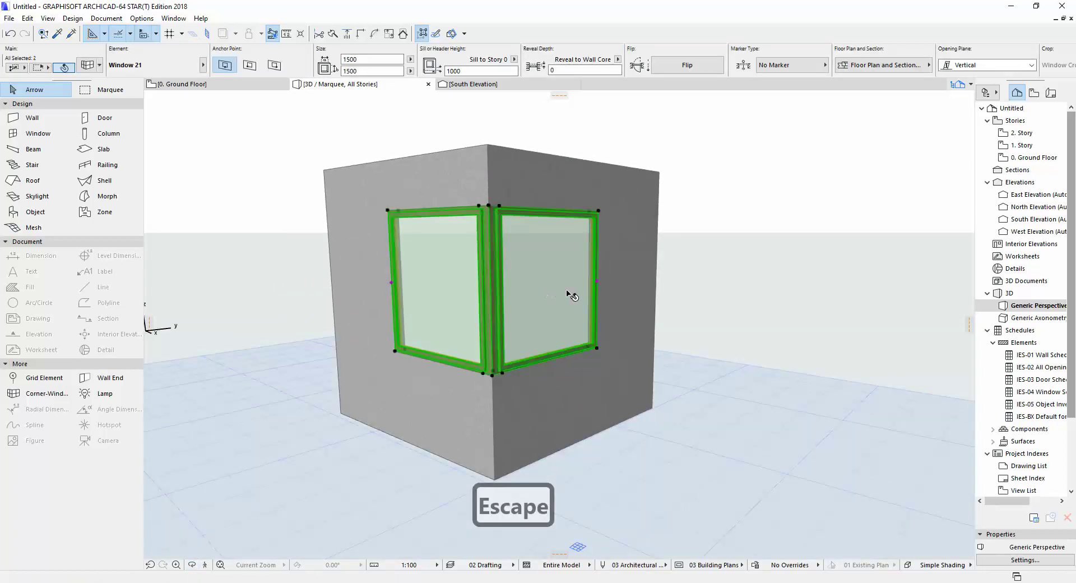
{"action": "left_click", "coordinate": [87, 65]}
{"action": "left_click", "coordinate": [727, 258]}
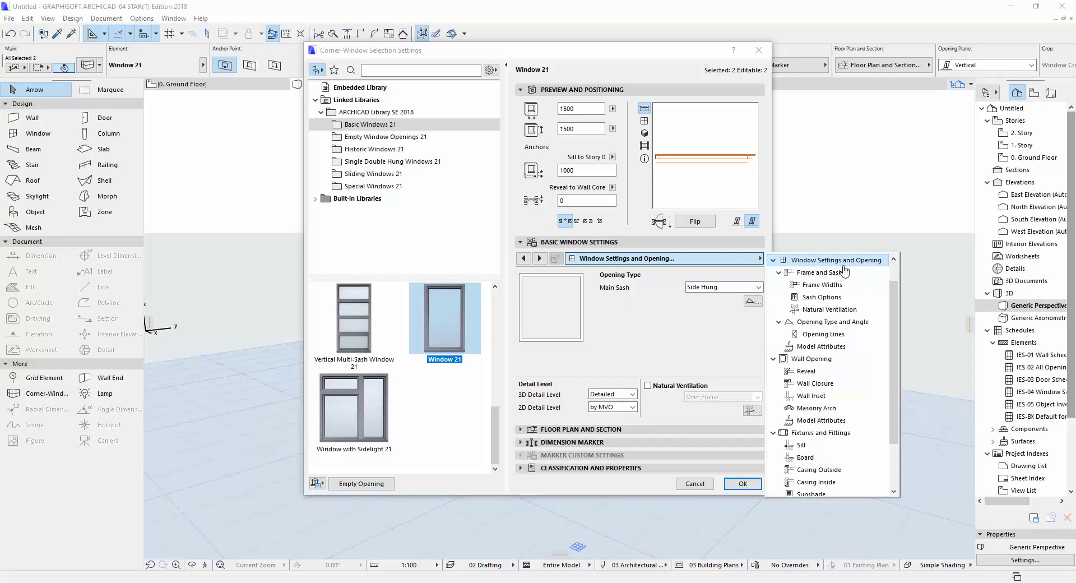
Step: Choose Double Sliding as the main sash type for both corner window parts
{"action": "left_click", "coordinate": [713, 317]}
{"action": "left_click", "coordinate": [721, 287]}
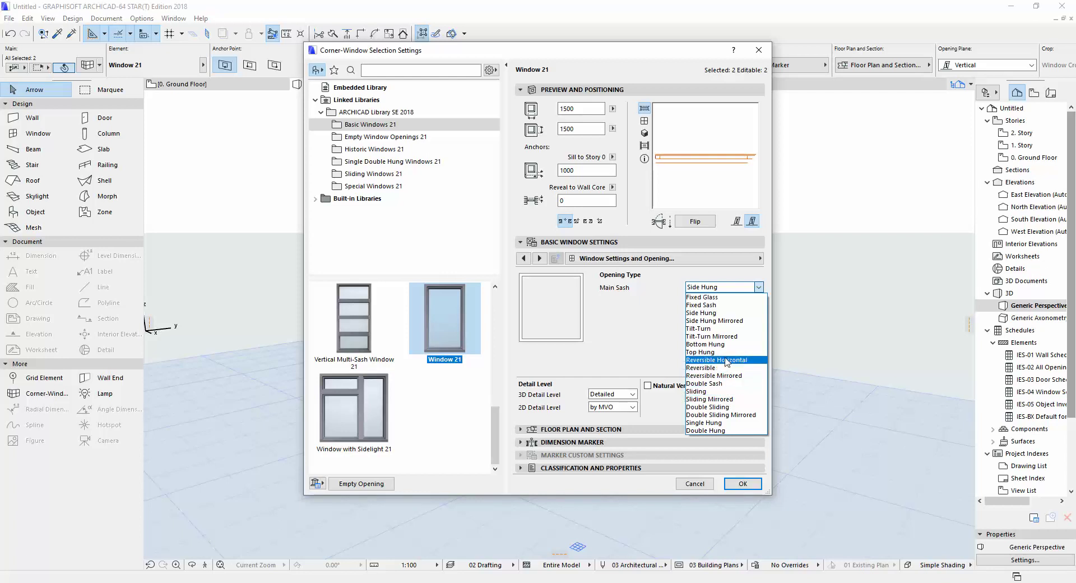
{"action": "left_click", "coordinate": [726, 407]}
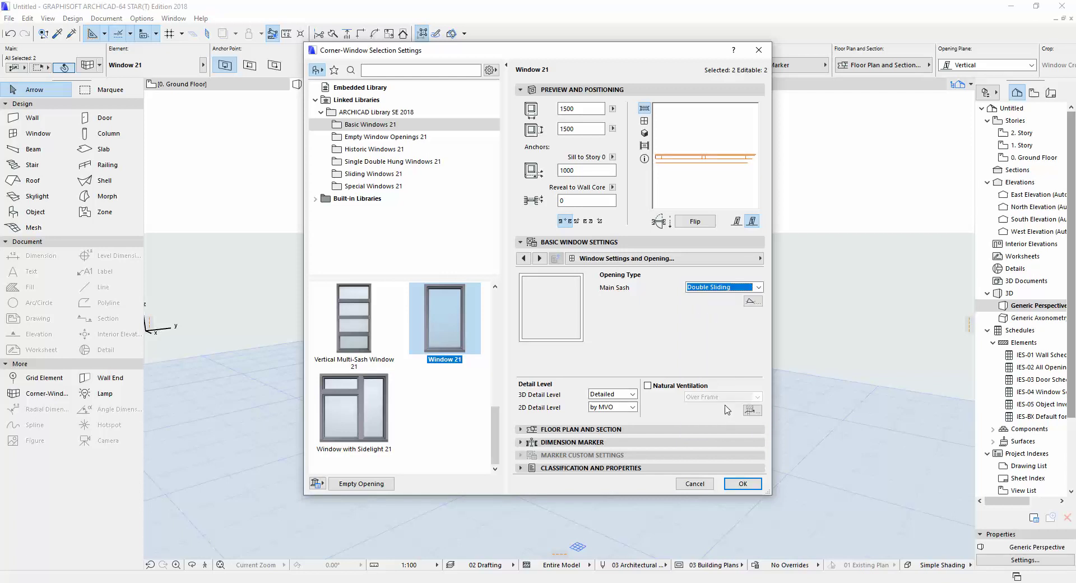
{"action": "left_click", "coordinate": [748, 484]}
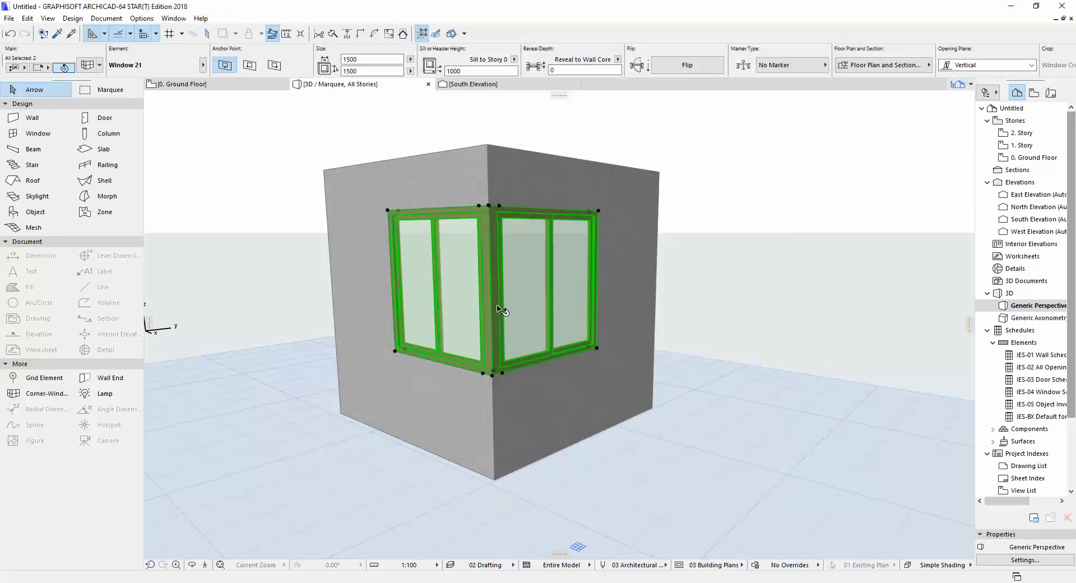
Step: Slide one sash of the corner window partly open using its opening hotspot
{"action": "left_click", "coordinate": [485, 294]}
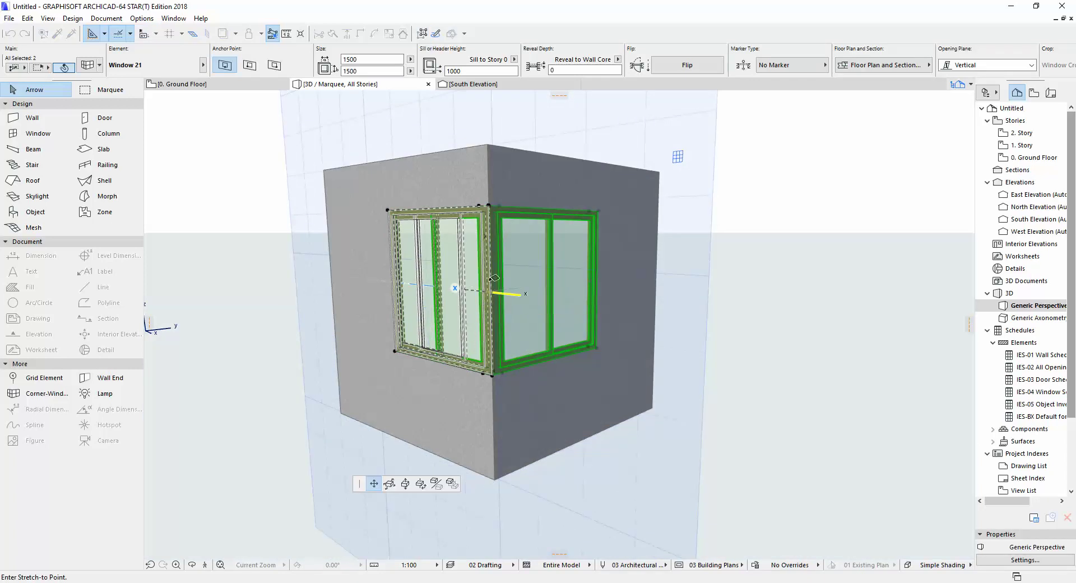
{"action": "left_click", "coordinate": [583, 268]}
{"action": "key", "text": "Escape"}
Step: Check the opened sash in 3D, then return to the 0. Ground Floor plan
{"action": "key", "text": "o"}
{"action": "mouse_move", "coordinate": [533, 316]}
{"action": "left_mouse_down"}
{"action": "mouse_move", "coordinate": [521, 315]}
{"action": "mouse_move", "coordinate": [560, 325]}
{"action": "mouse_move", "coordinate": [523, 334]}
{"action": "mouse_move", "coordinate": [523, 361]}
{"action": "mouse_move", "coordinate": [511, 355]}
{"action": "mouse_move", "coordinate": [537, 334]}
{"action": "left_mouse_up"}
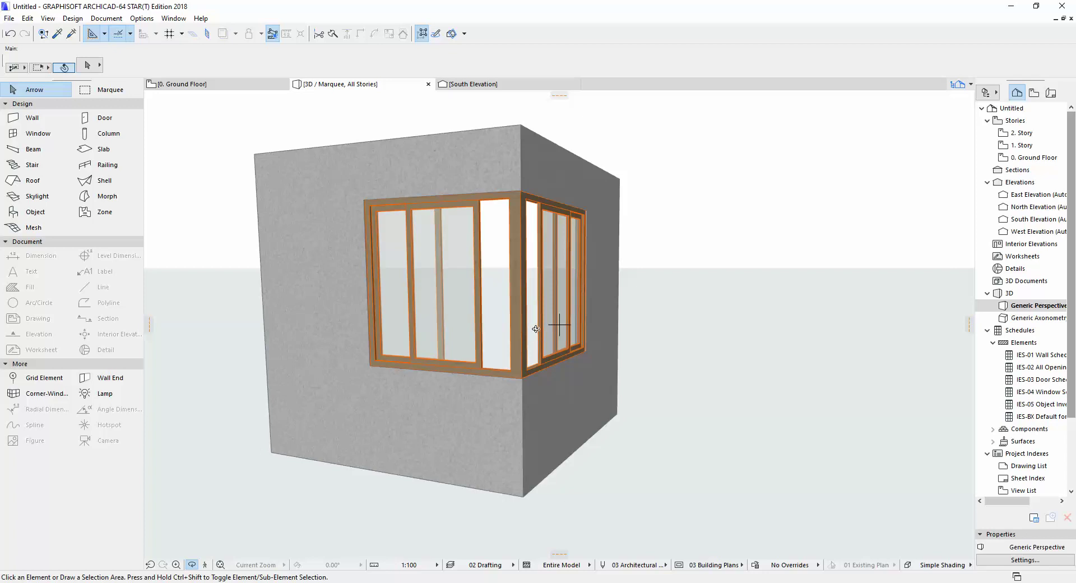
{"action": "key", "text": "Escape"}
{"action": "left_click", "coordinate": [216, 90]}
{"action": "key", "text": "Escape"}
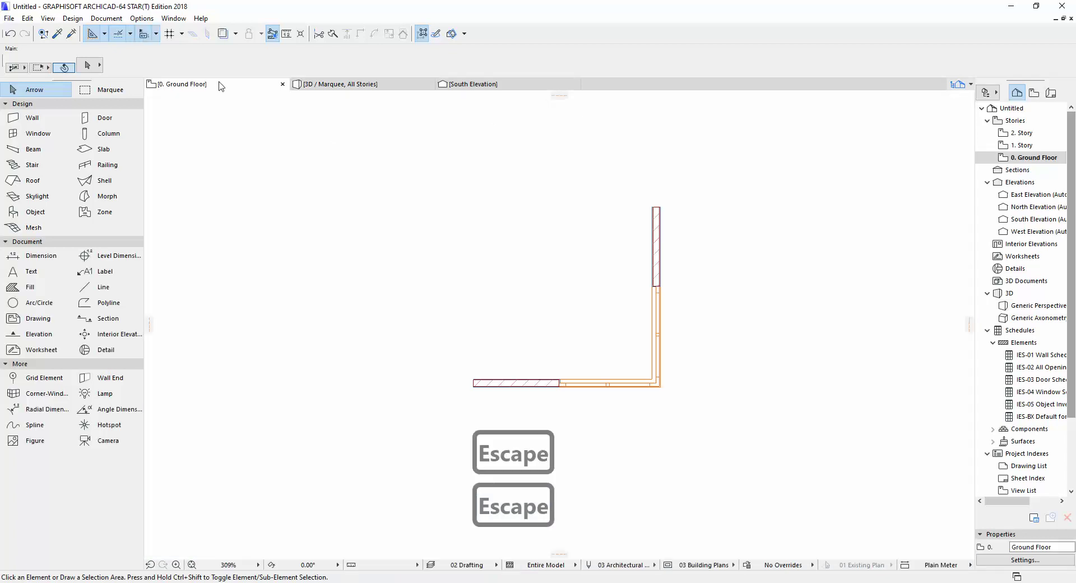
Step: Activate the Window tool and accept its Window 21 default settings
{"action": "key", "text": "Escape"}
{"action": "key", "text": "Escape"}
{"action": "scroll", "coordinate": [336, 296], "scroll_direction": "down", "scroll_amount": 2}
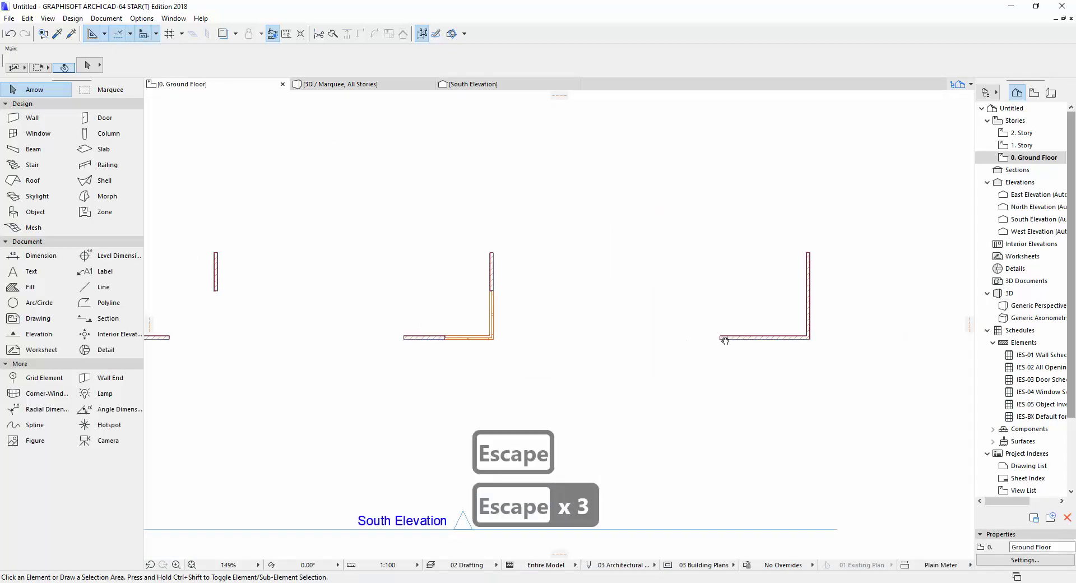
{"action": "scroll", "coordinate": [709, 347], "scroll_direction": "up", "scroll_amount": 2}
{"action": "key", "text": "Escape"}
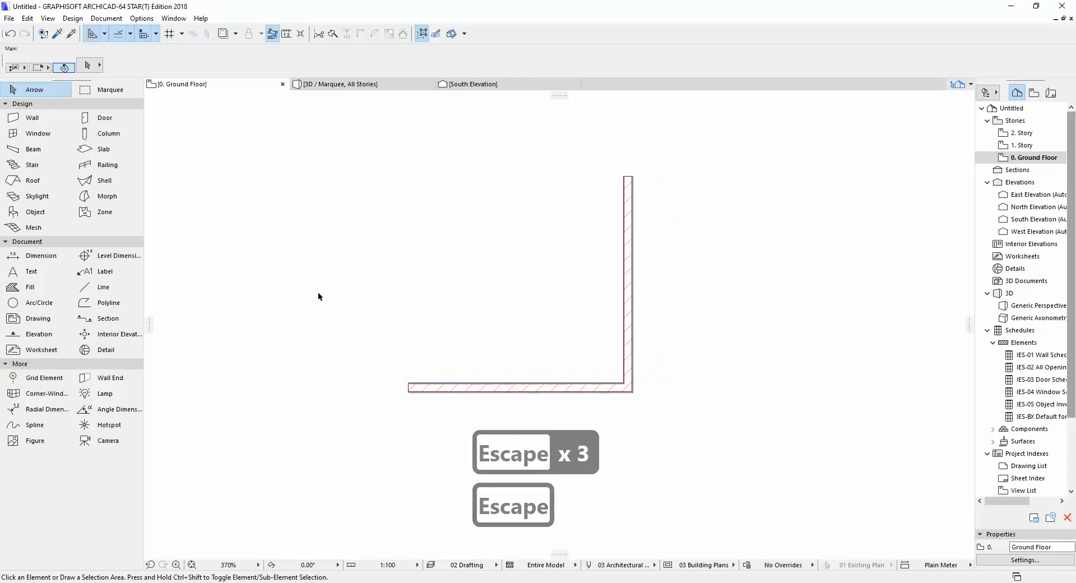
{"action": "left_click", "coordinate": [46, 135]}
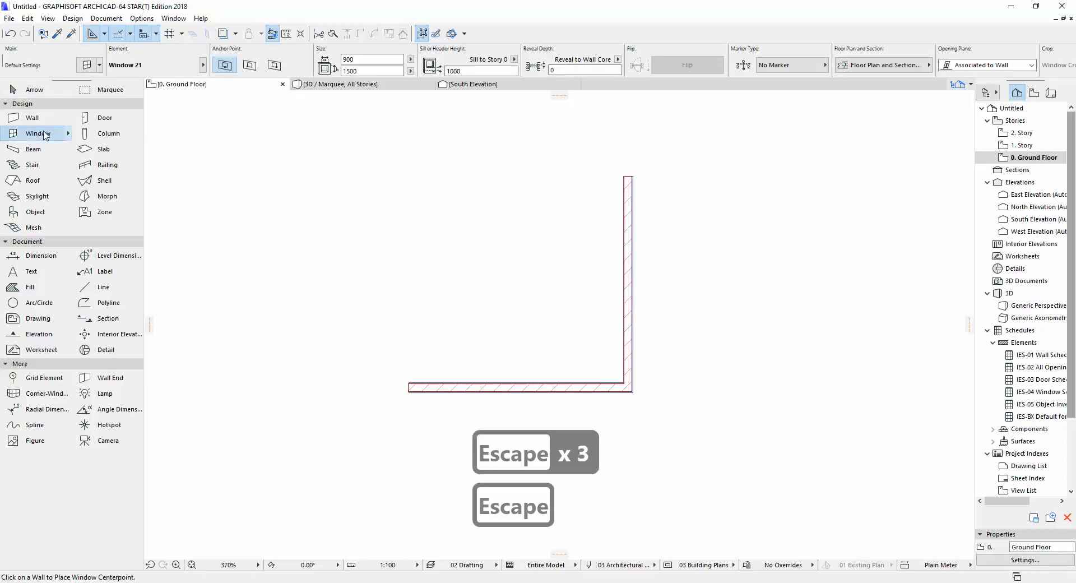
{"action": "double_click", "coordinate": [45, 134]}
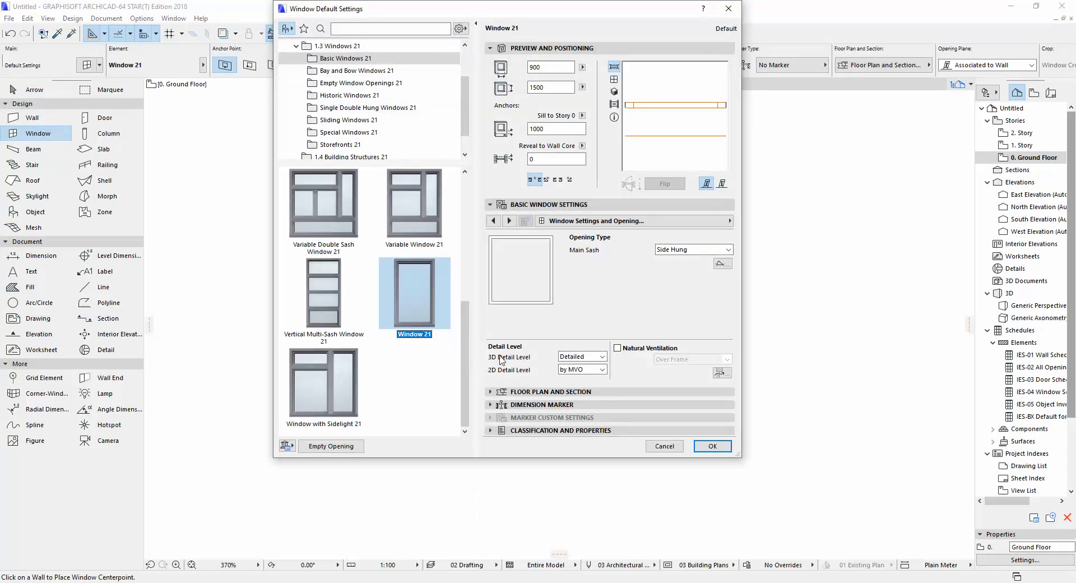
{"action": "left_click", "coordinate": [712, 447]}
Step: Place a Window 21 in the horizontal and the vertical wall legs near the corner
{"action": "left_click", "coordinate": [577, 388]}
{"action": "left_click", "coordinate": [582, 413]}
{"action": "left_click", "coordinate": [634, 331]}
{"action": "left_click", "coordinate": [648, 329]}
{"action": "key", "text": "Escape"}
Step: Set both corner windows to a width of 1500
{"action": "scroll", "coordinate": [640, 393], "scroll_direction": "up", "scroll_amount": 3}
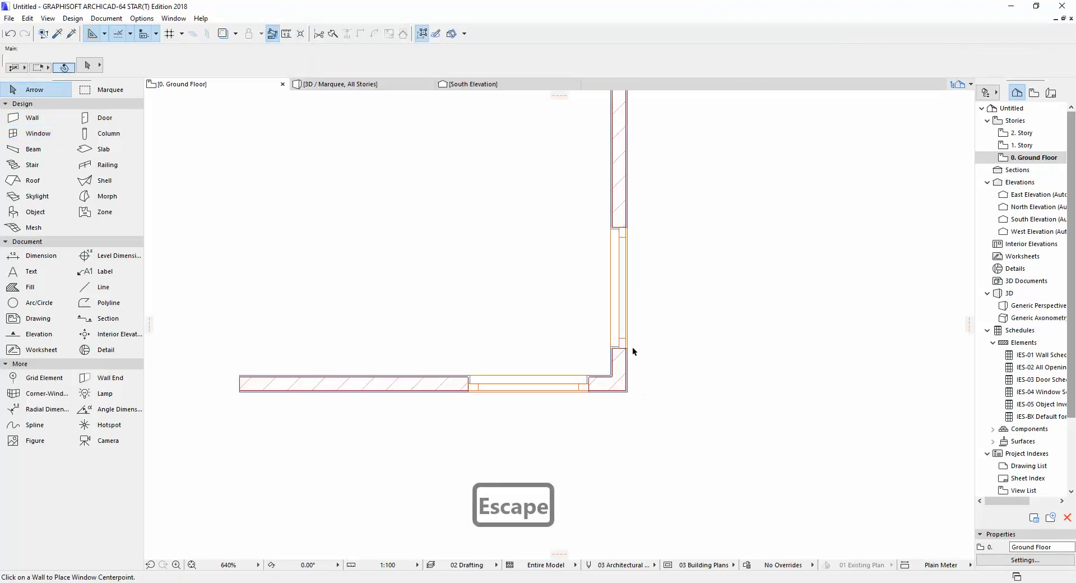
{"action": "left_click", "coordinate": [629, 348]}
{"action": "key", "text": "Escape"}
{"action": "left_click", "coordinate": [627, 348]}
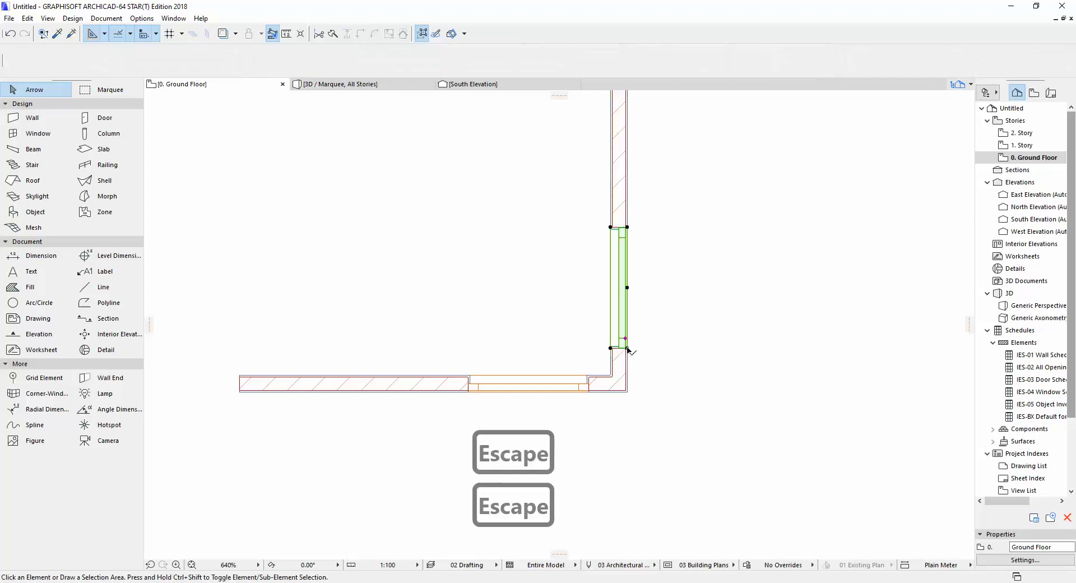
{"action": "left_click", "coordinate": [593, 394], "text": "shift"}
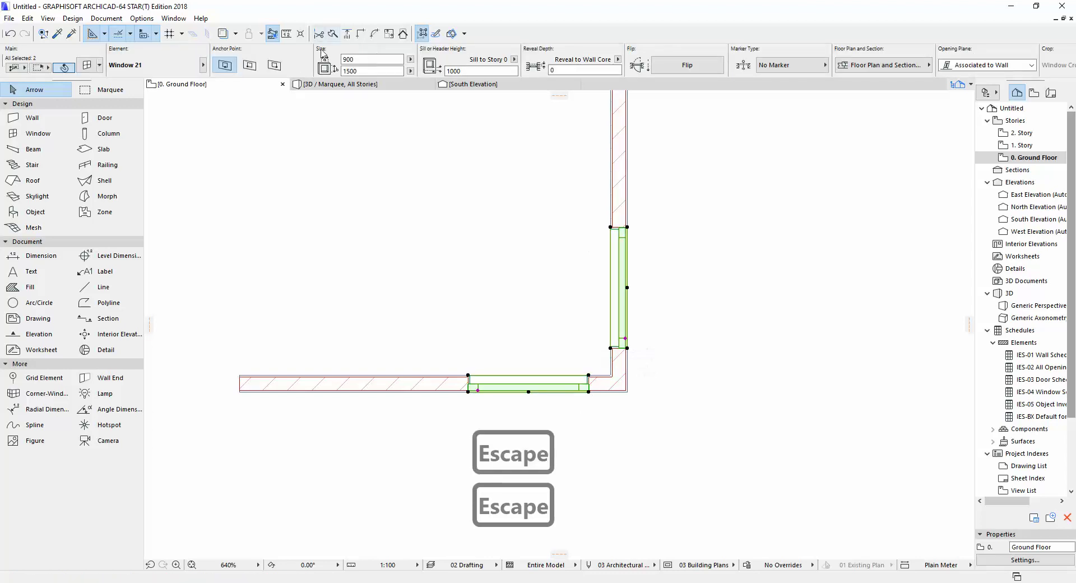
{"action": "left_click", "coordinate": [355, 60]}
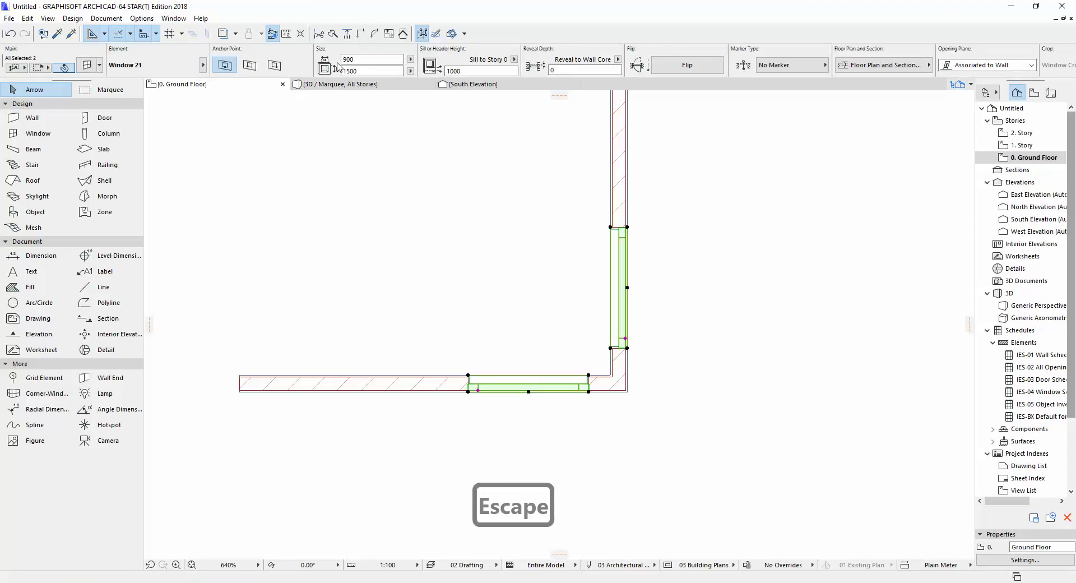
{"action": "left_click", "coordinate": [345, 60]}
{"action": "type", "text": "1500"}
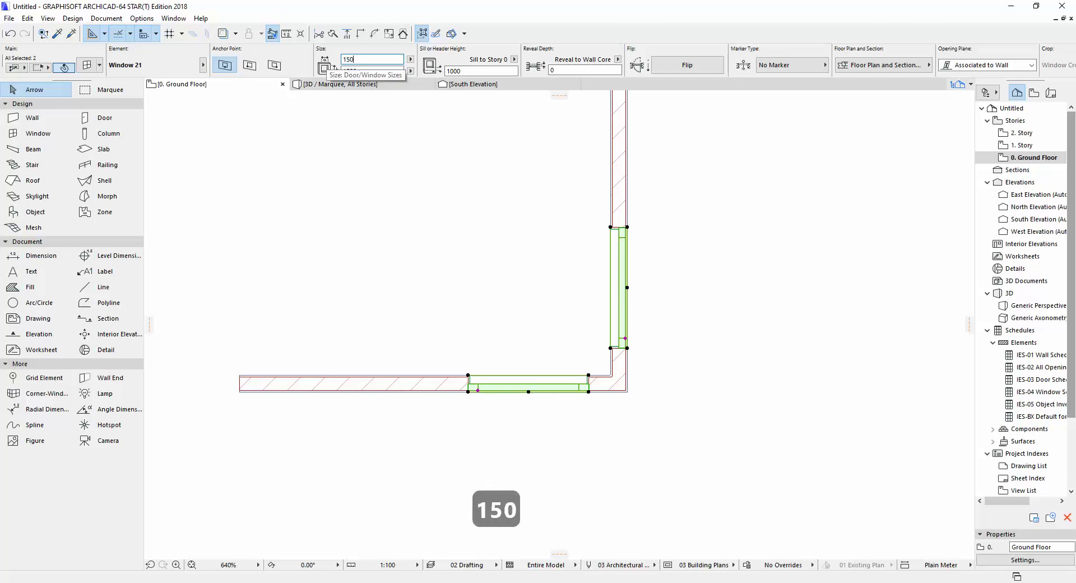
{"action": "key", "text": "Return"}
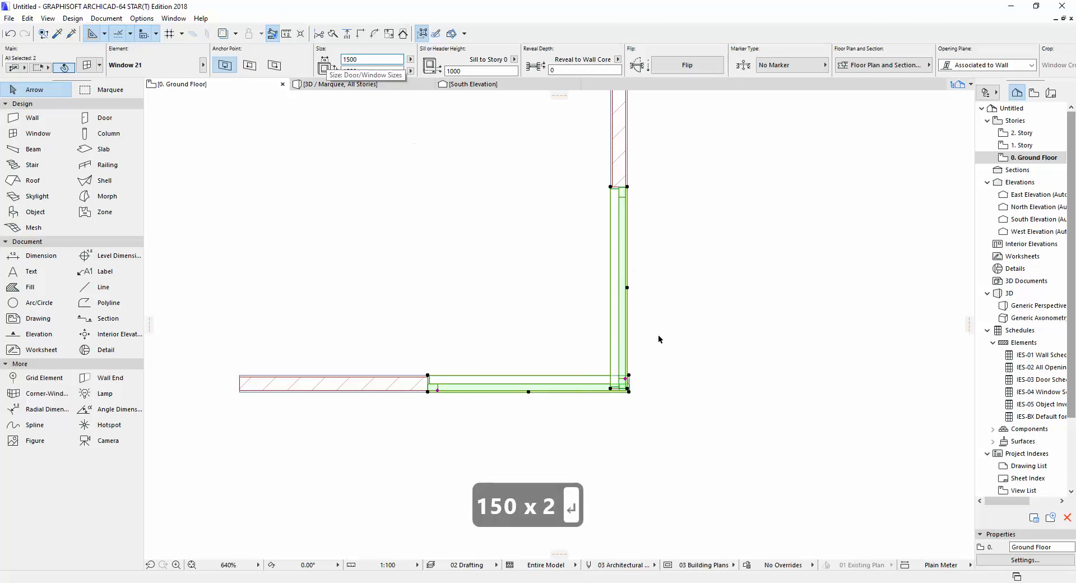
{"action": "key", "text": "Escape"}
Step: Slide the horizontal wall's window further left so it stops short of the corner
{"action": "left_click", "coordinate": [619, 392]}
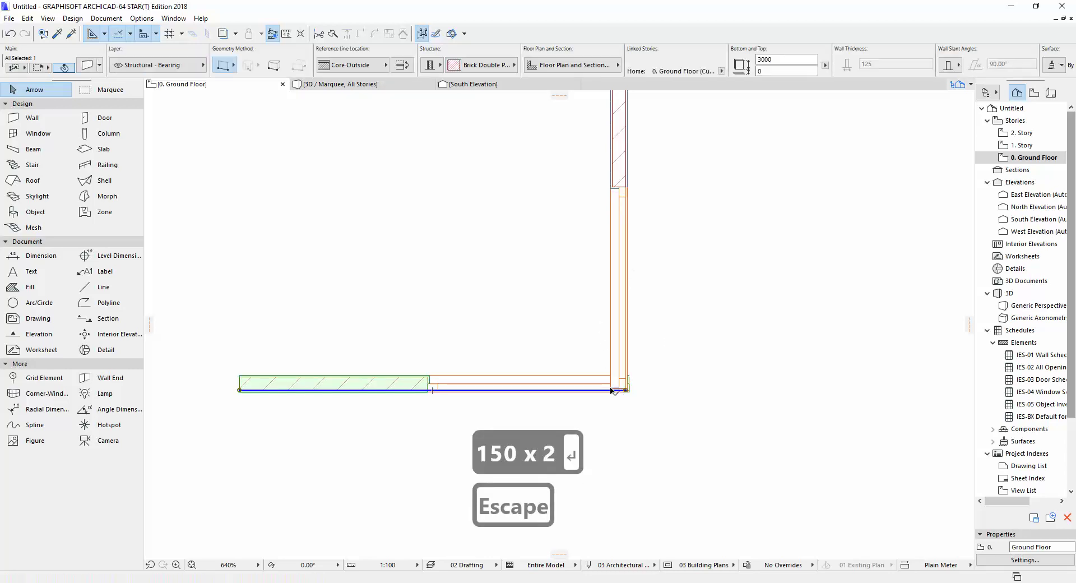
{"action": "key", "text": "Escape"}
{"action": "left_click", "coordinate": [431, 381]}
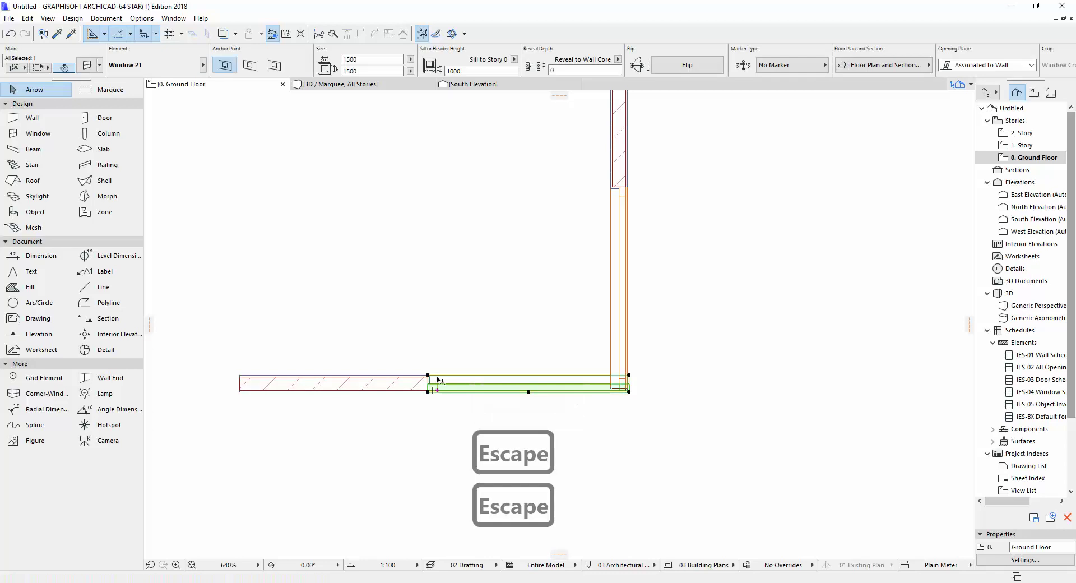
{"action": "left_click", "coordinate": [429, 380]}
{"action": "left_click", "coordinate": [390, 378]}
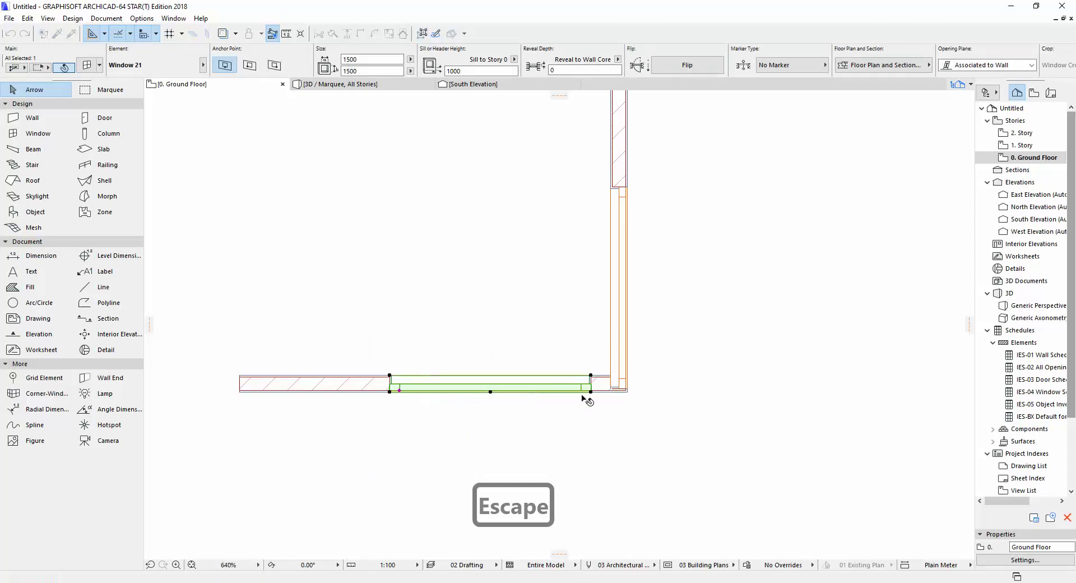
Step: Select the window in the vertical wall
{"action": "left_click", "coordinate": [612, 195]}
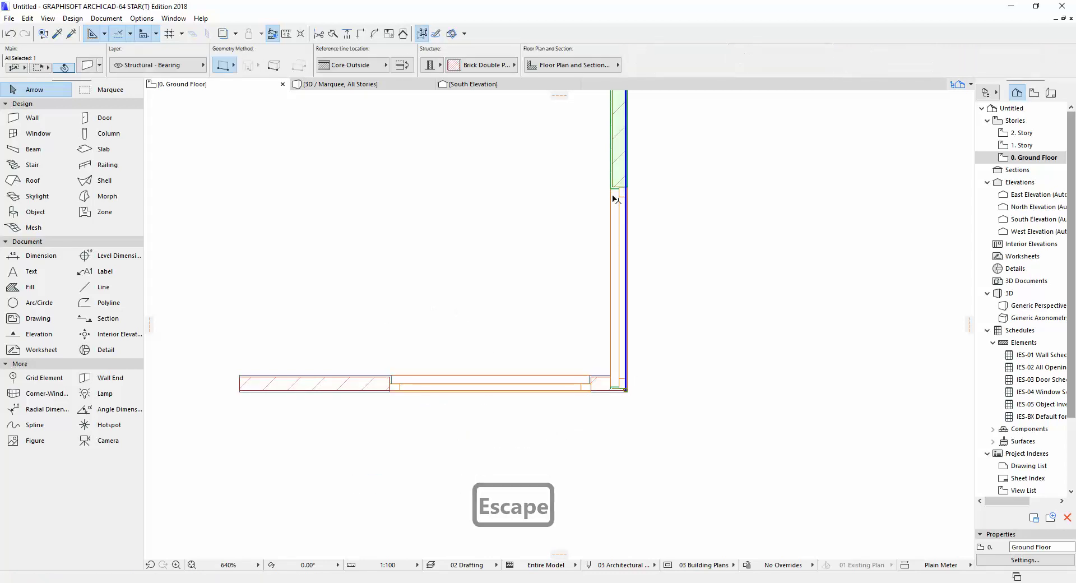
{"action": "left_click", "coordinate": [612, 197]}
{"action": "key", "text": "Escape"}
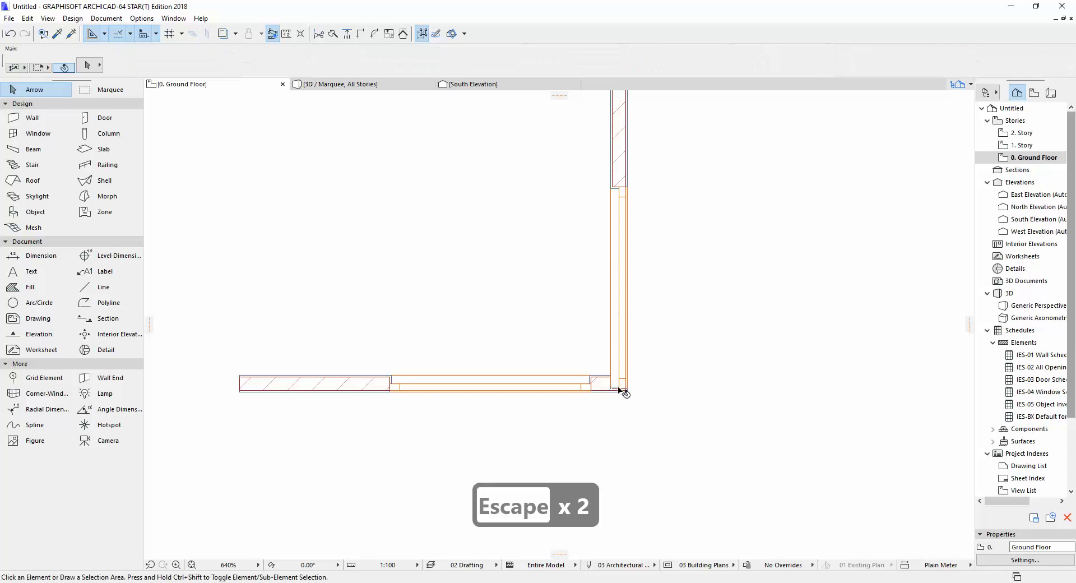
{"action": "left_click", "coordinate": [629, 192]}
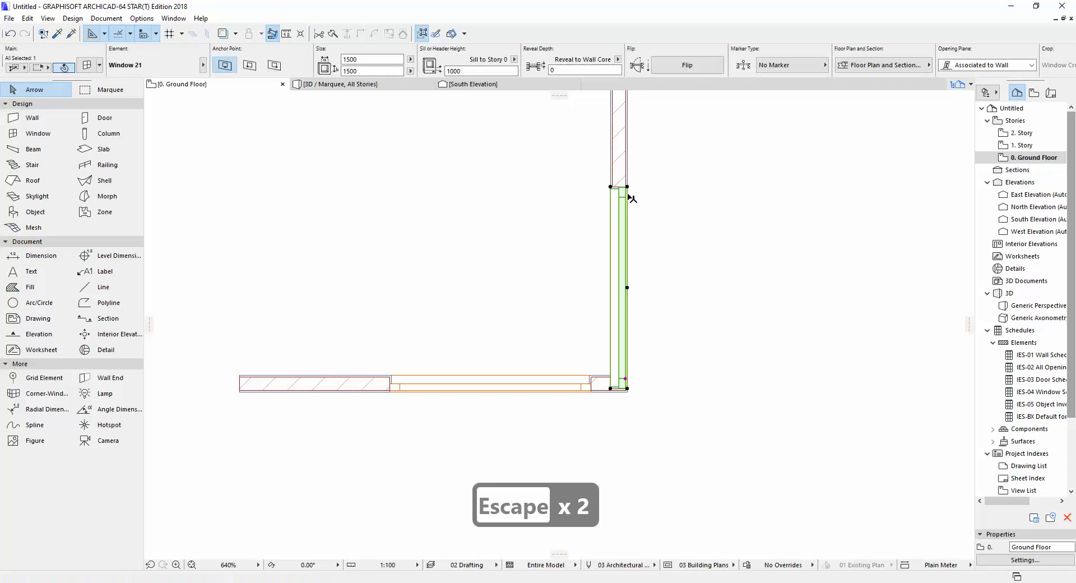
Step: Move the vertical wall's window slightly higher, away from the corner
{"action": "left_click", "coordinate": [611, 387]}
{"action": "left_click", "coordinate": [616, 377]}
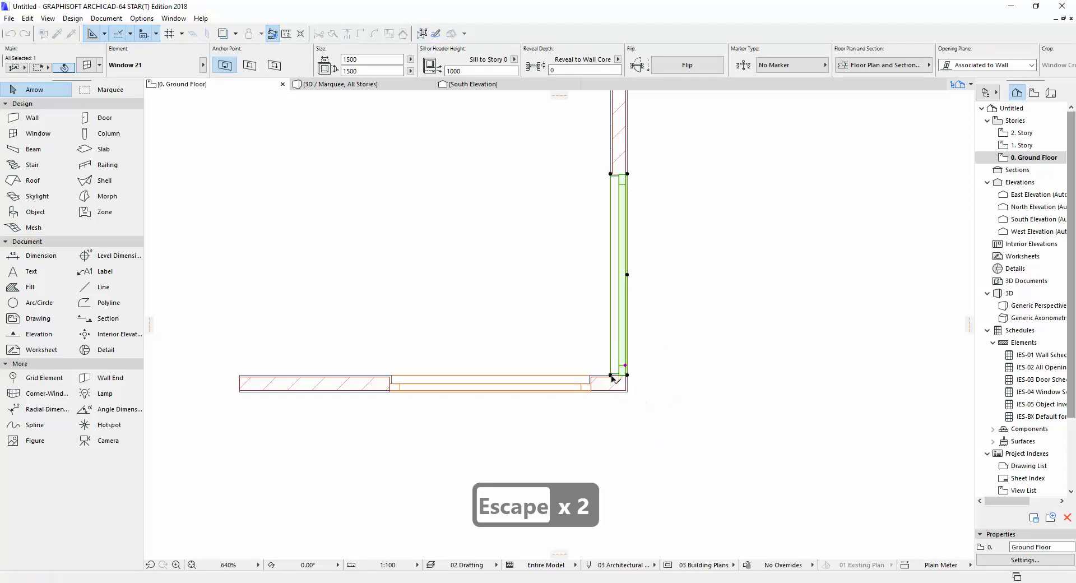
{"action": "scroll", "coordinate": [621, 381], "scroll_direction": "up", "scroll_amount": 5}
Step: Check the corner wall selection, then reselect the window in the vertical wall
{"action": "left_click", "coordinate": [498, 377]}
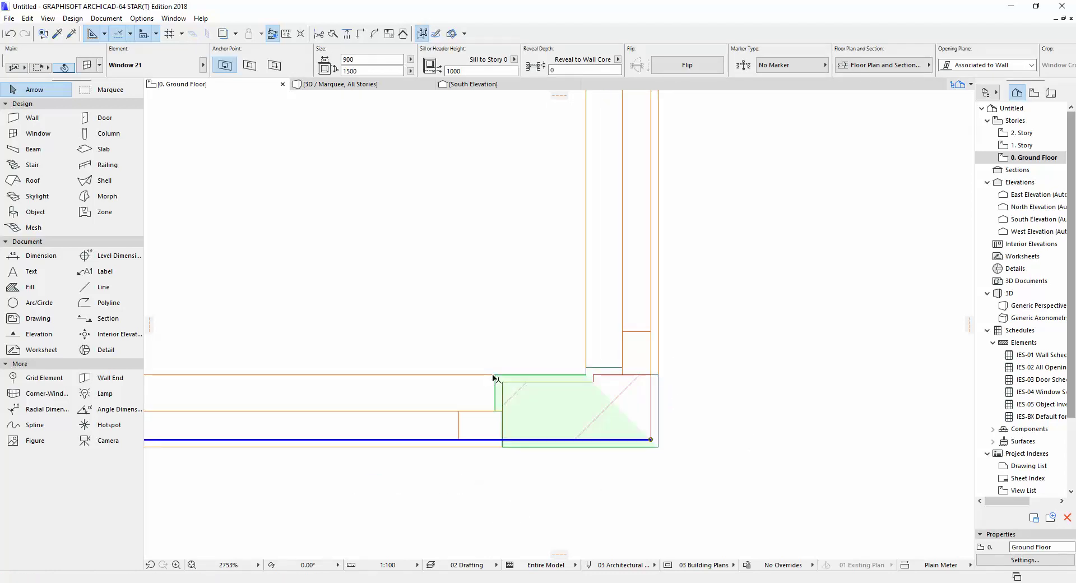
{"action": "key", "text": "Escape"}
{"action": "key", "text": "Escape"}
{"action": "key", "text": "Escape"}
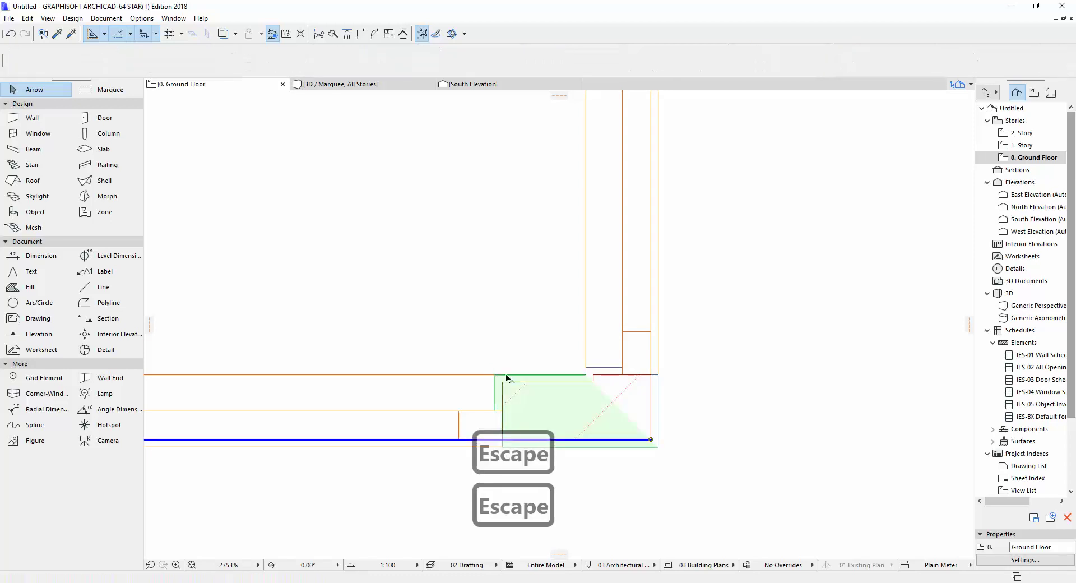
{"action": "left_click", "coordinate": [630, 377]}
{"action": "key", "text": "Escape"}
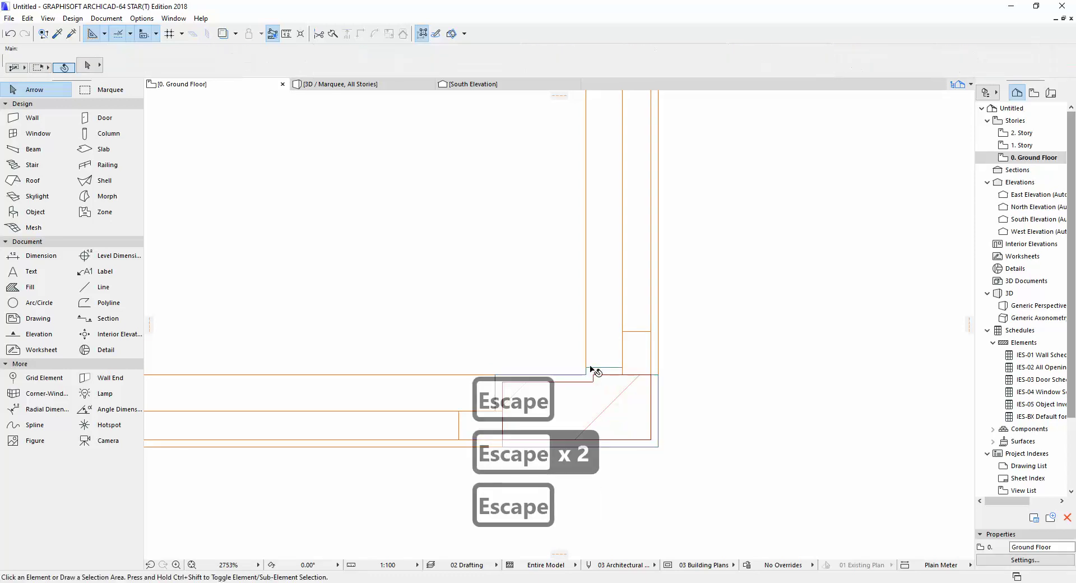
{"action": "left_click", "coordinate": [629, 377]}
{"action": "scroll", "coordinate": [628, 307], "scroll_direction": "down", "scroll_amount": 4}
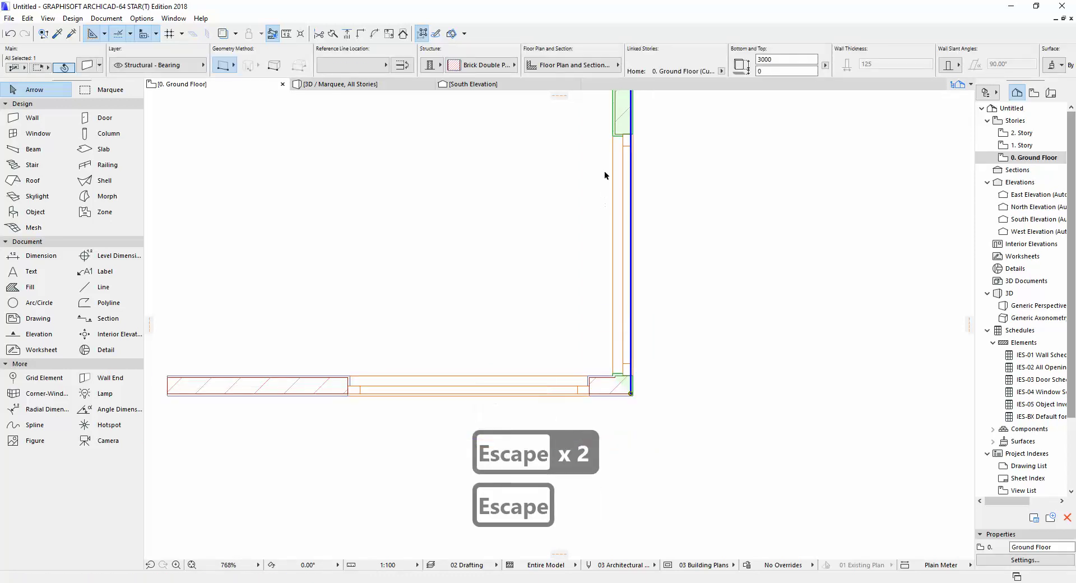
{"action": "scroll", "coordinate": [604, 162], "scroll_direction": "down", "scroll_amount": 1}
{"action": "left_click", "coordinate": [611, 150]}
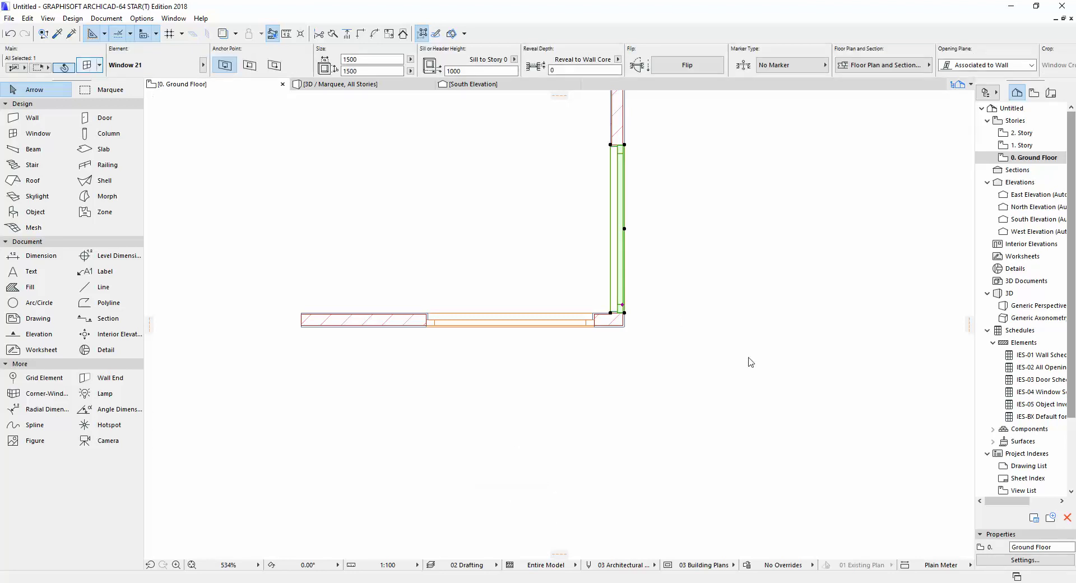
Step: Turn on Custom Corner 1 in the vertical window's Custom Corner settings
{"action": "key", "text": "ctrl+t"}
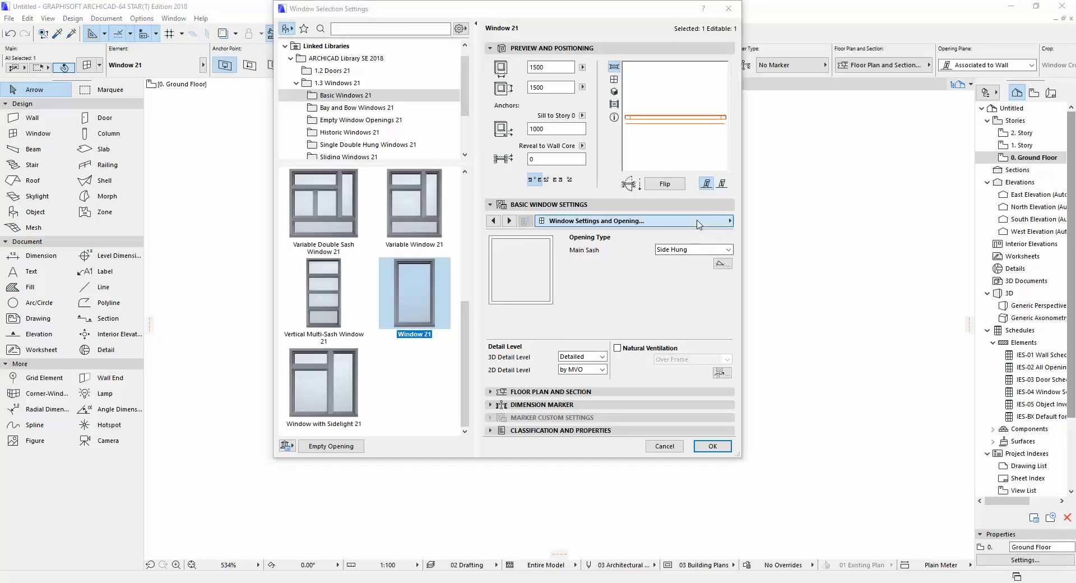
{"action": "left_click", "coordinate": [698, 224]}
{"action": "scroll", "coordinate": [812, 415], "scroll_direction": "down", "scroll_amount": 1}
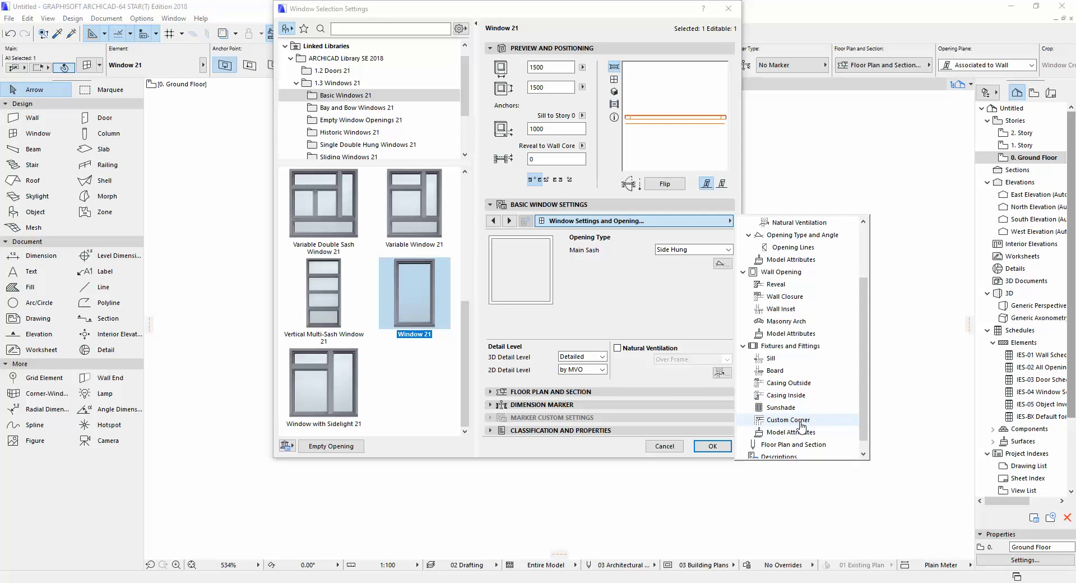
{"action": "left_click", "coordinate": [804, 421]}
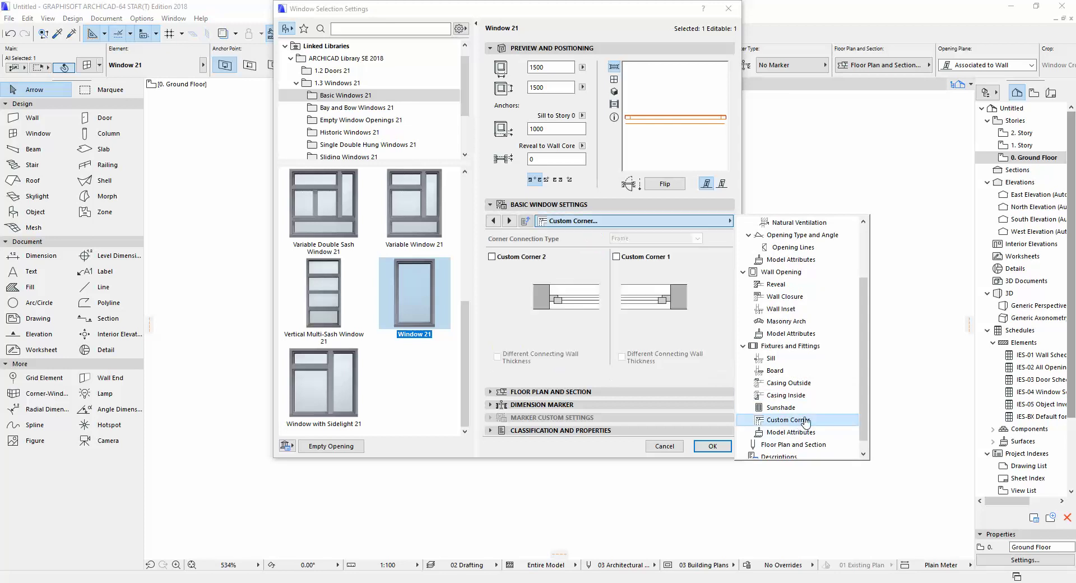
{"action": "left_click", "coordinate": [627, 262]}
{"action": "left_click", "coordinate": [616, 256]}
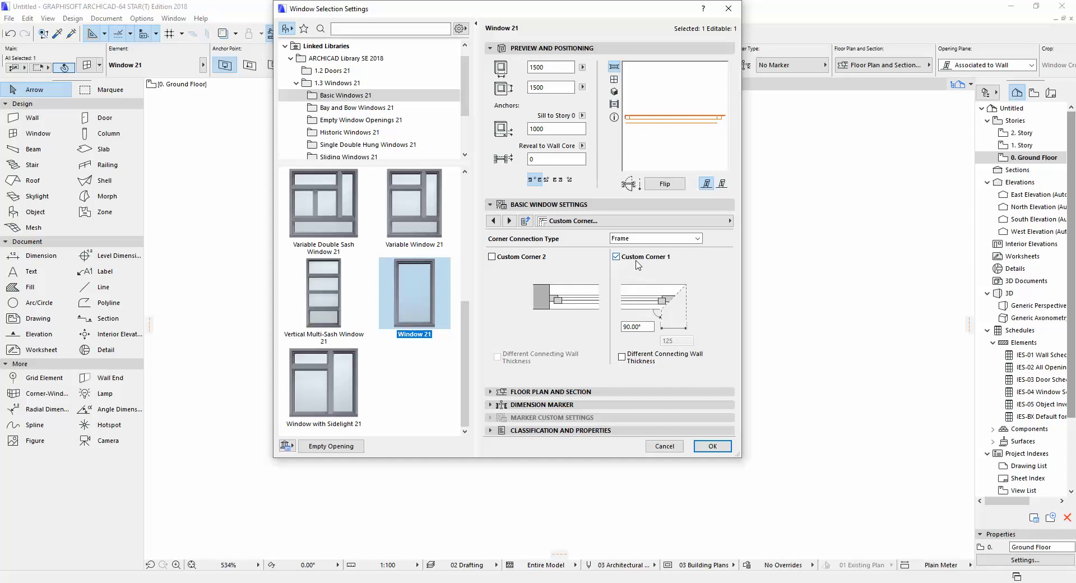
{"action": "left_click", "coordinate": [711, 446]}
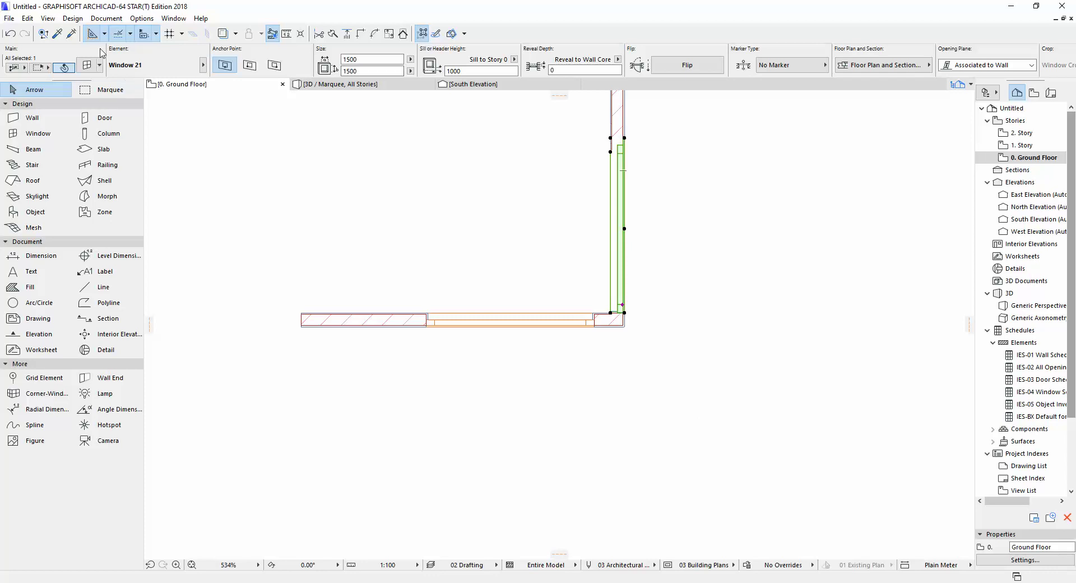
Step: Swap the vertical window's corner to Custom Corner 2, turning off Custom Corner 1
{"action": "left_click", "coordinate": [88, 66]}
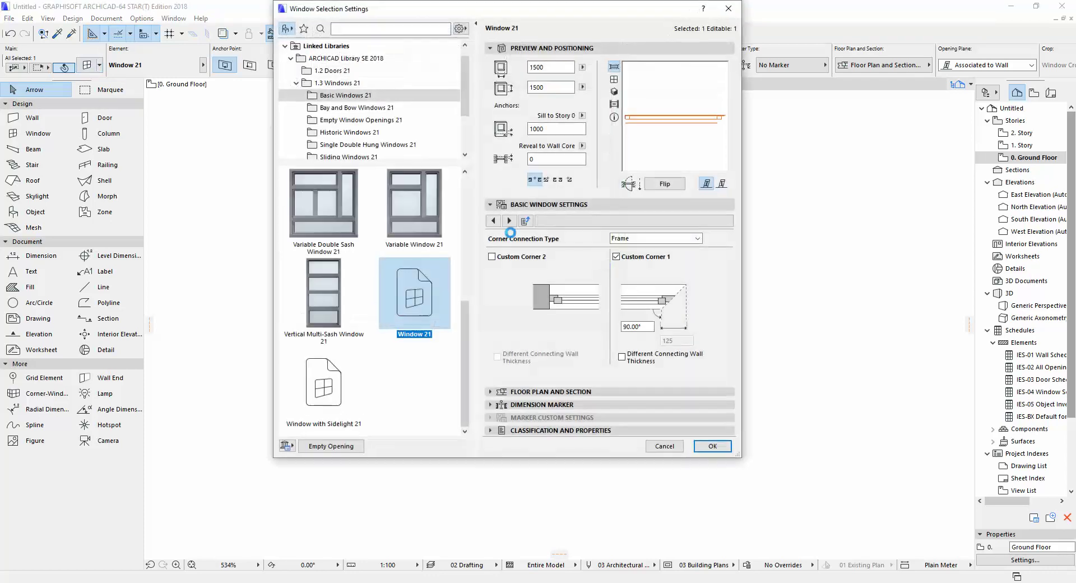
{"action": "left_click", "coordinate": [492, 256]}
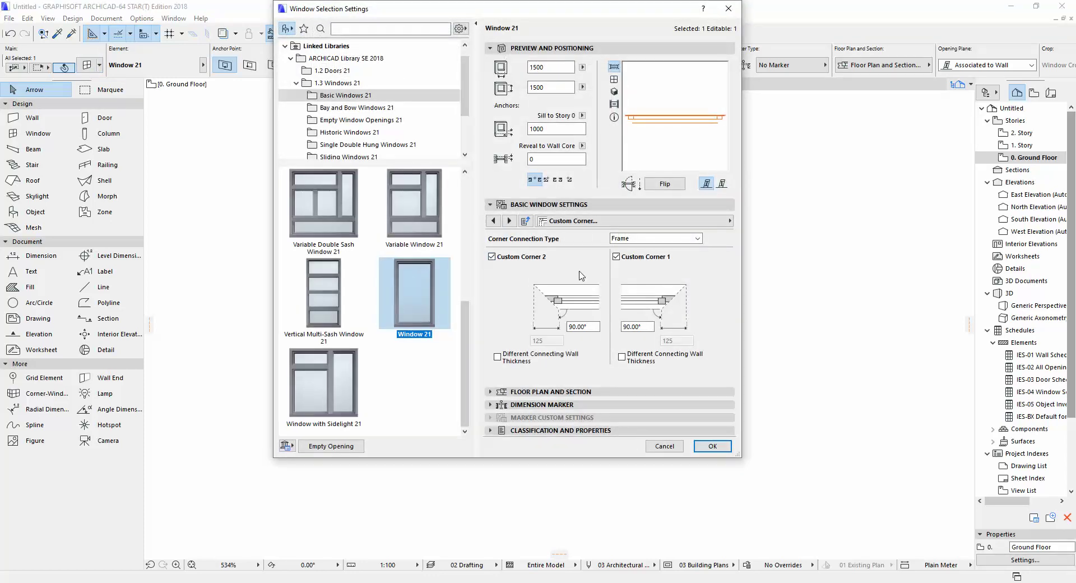
{"action": "left_click", "coordinate": [617, 256]}
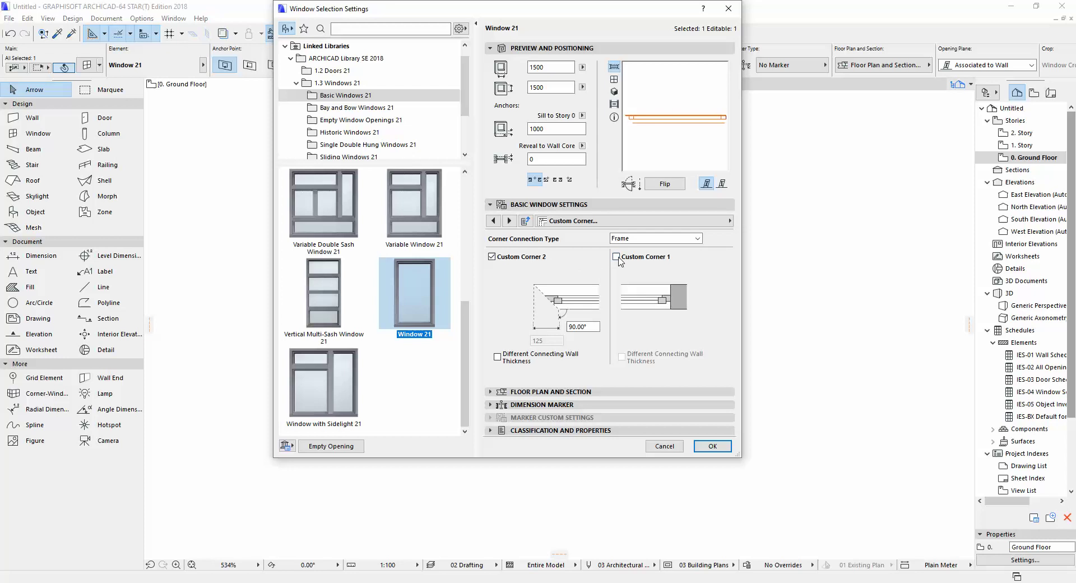
{"action": "left_click", "coordinate": [712, 446]}
{"action": "scroll", "coordinate": [624, 328], "scroll_direction": "up", "scroll_amount": 5}
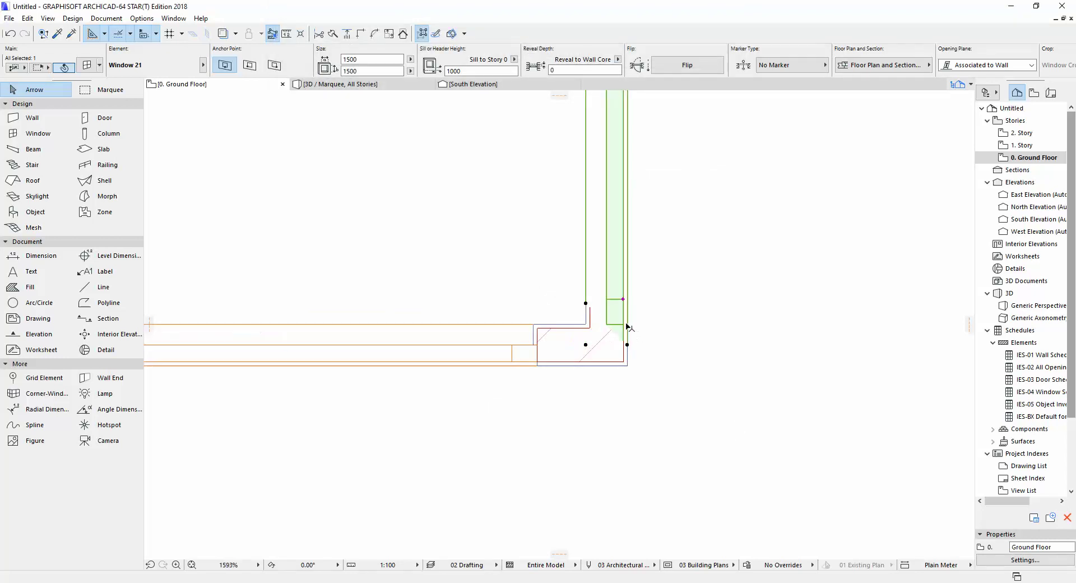
Step: Stretch the vertical window down into the corner and select the horizontal window
{"action": "left_click", "coordinate": [586, 306]}
{"action": "left_click", "coordinate": [585, 323]}
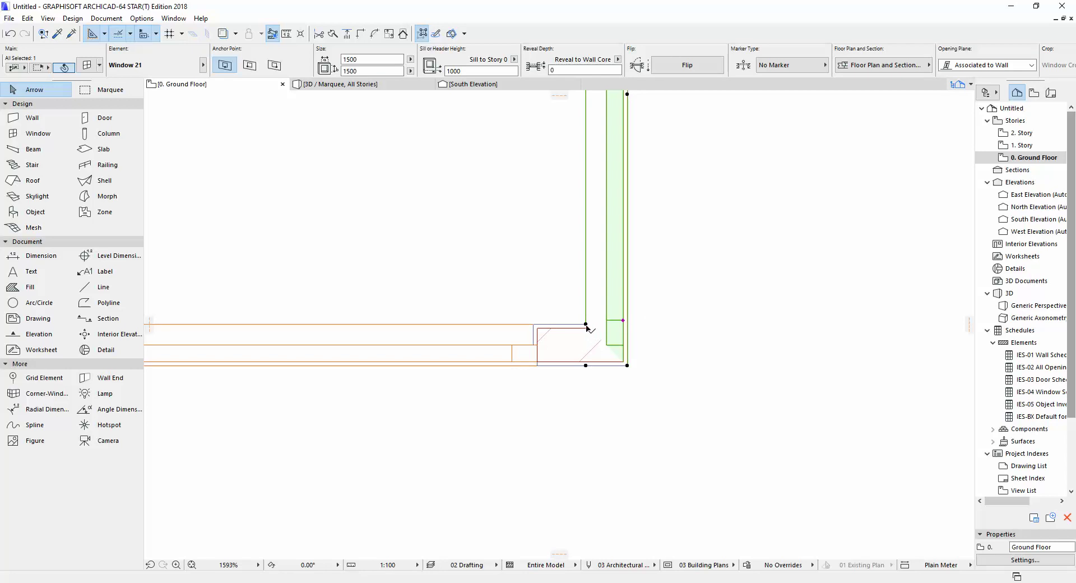
{"action": "left_click", "coordinate": [534, 328]}
{"action": "key", "text": "Escape"}
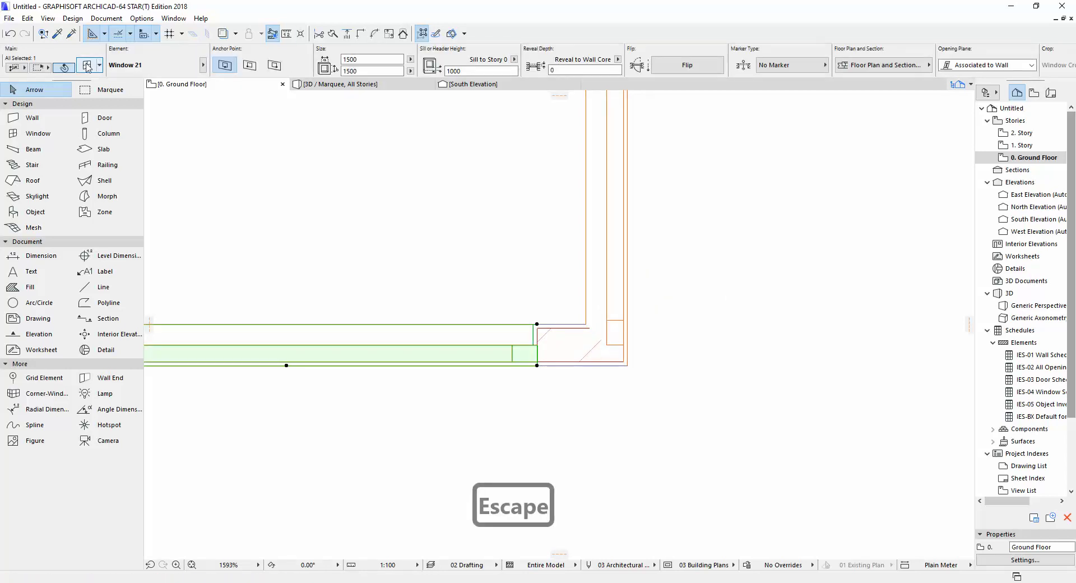
Step: Turn on Custom Corner 1 for the horizontal wall's window
{"action": "left_click", "coordinate": [103, 67]}
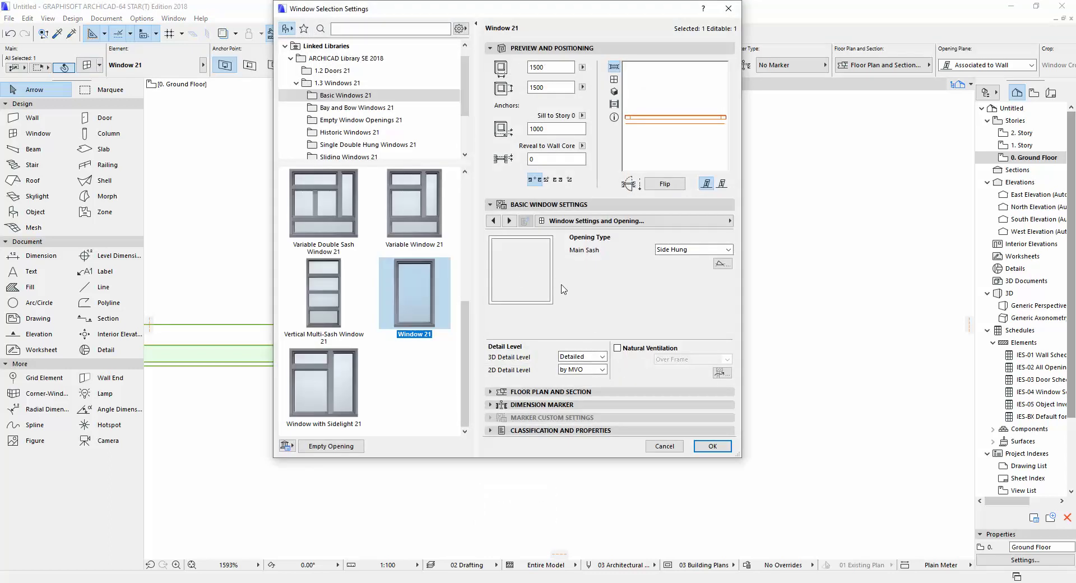
{"action": "left_click", "coordinate": [695, 249]}
{"action": "left_click", "coordinate": [696, 220]}
{"action": "left_click", "coordinate": [708, 221]}
{"action": "scroll", "coordinate": [802, 359], "scroll_direction": "down", "scroll_amount": 2}
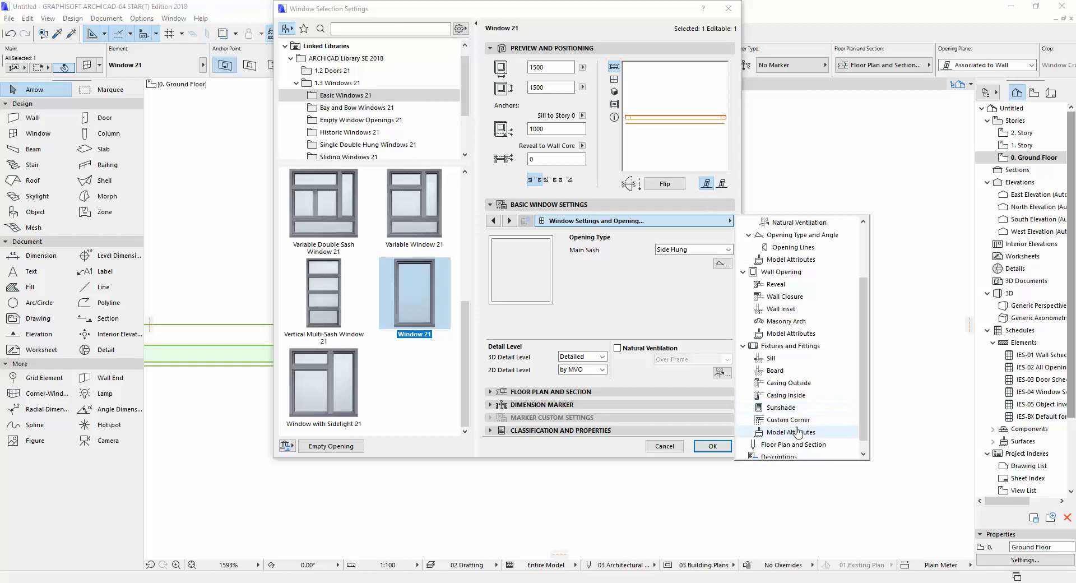
{"action": "left_click", "coordinate": [798, 421]}
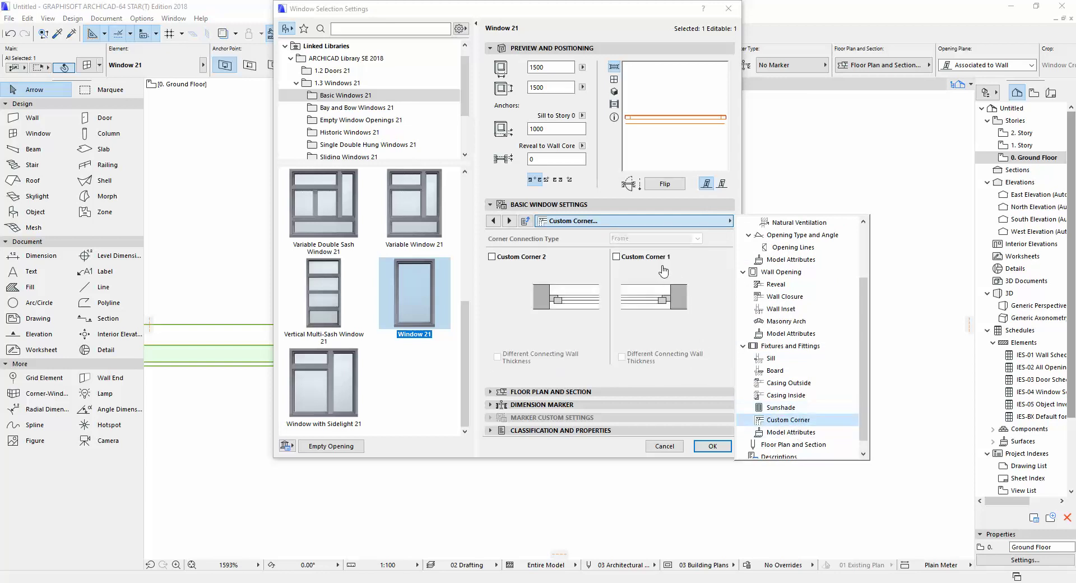
{"action": "left_click", "coordinate": [616, 256]}
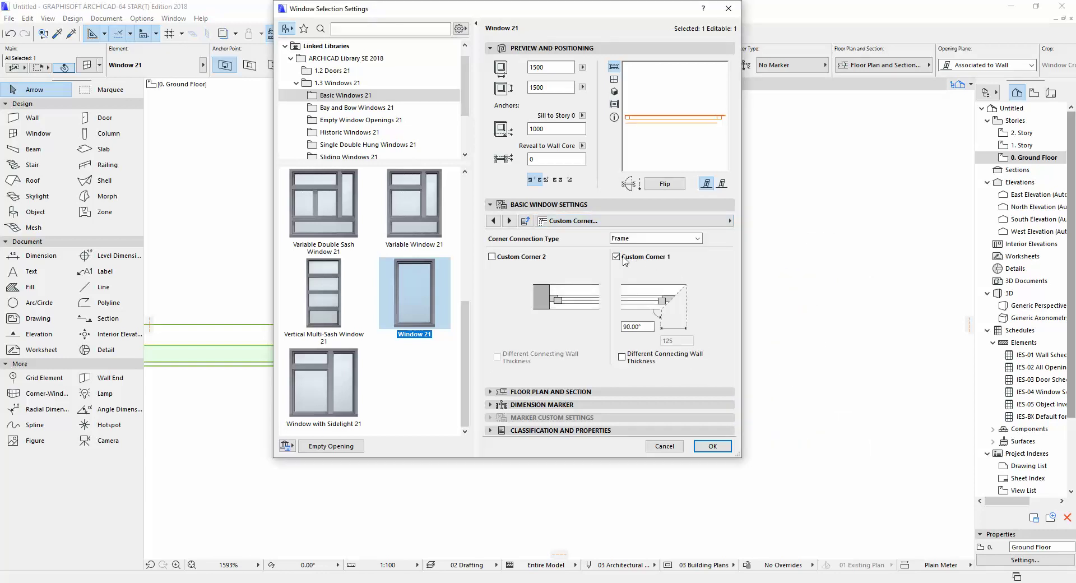
{"action": "left_click", "coordinate": [714, 446]}
{"action": "scroll", "coordinate": [753, 358], "scroll_direction": "down", "scroll_amount": 1}
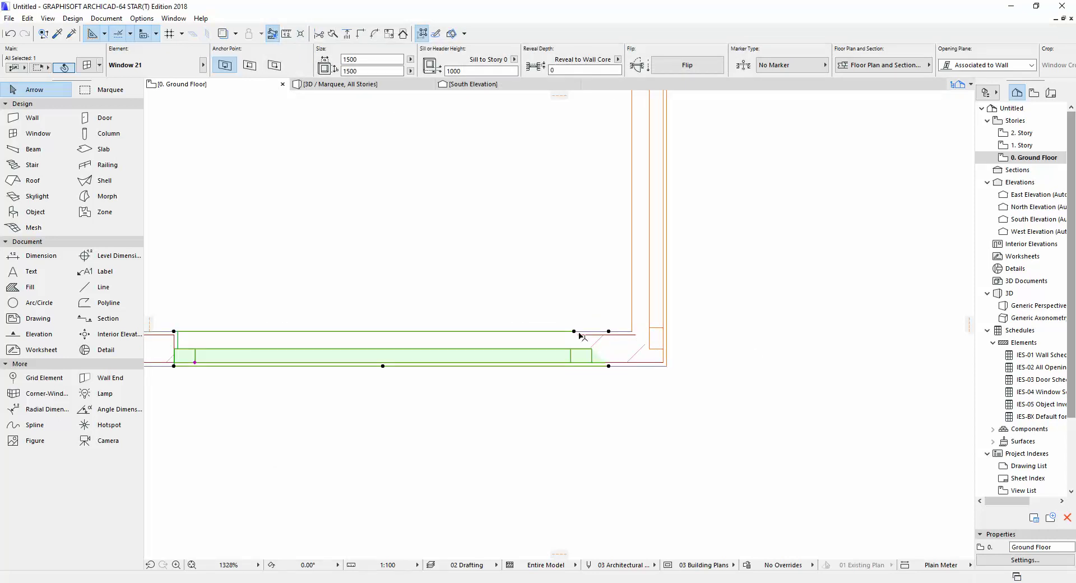
Step: Slide the horizontal window right toward the corner
{"action": "left_click", "coordinate": [608, 366]}
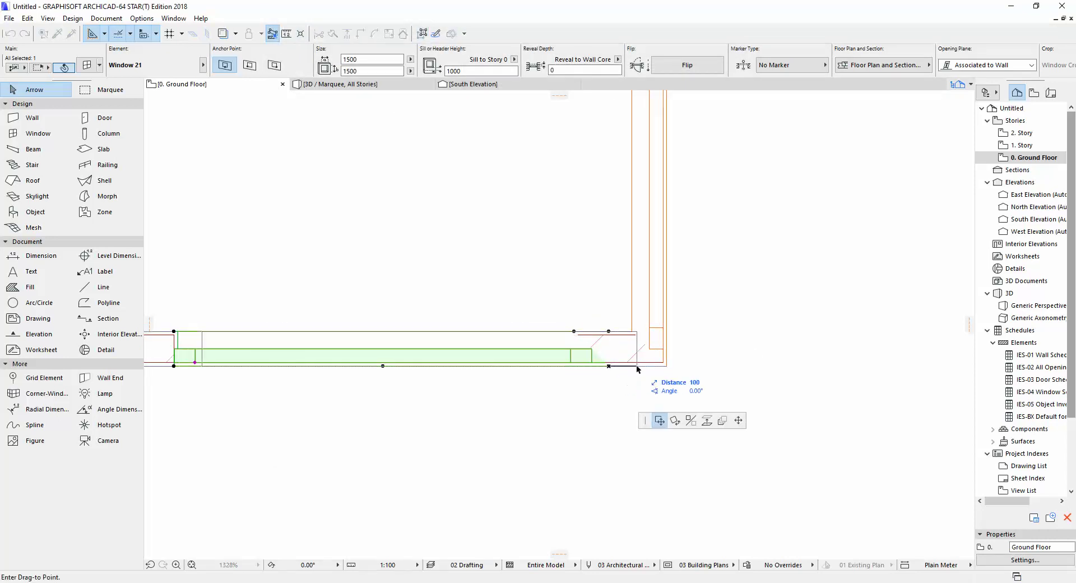
{"action": "left_click", "coordinate": [666, 366]}
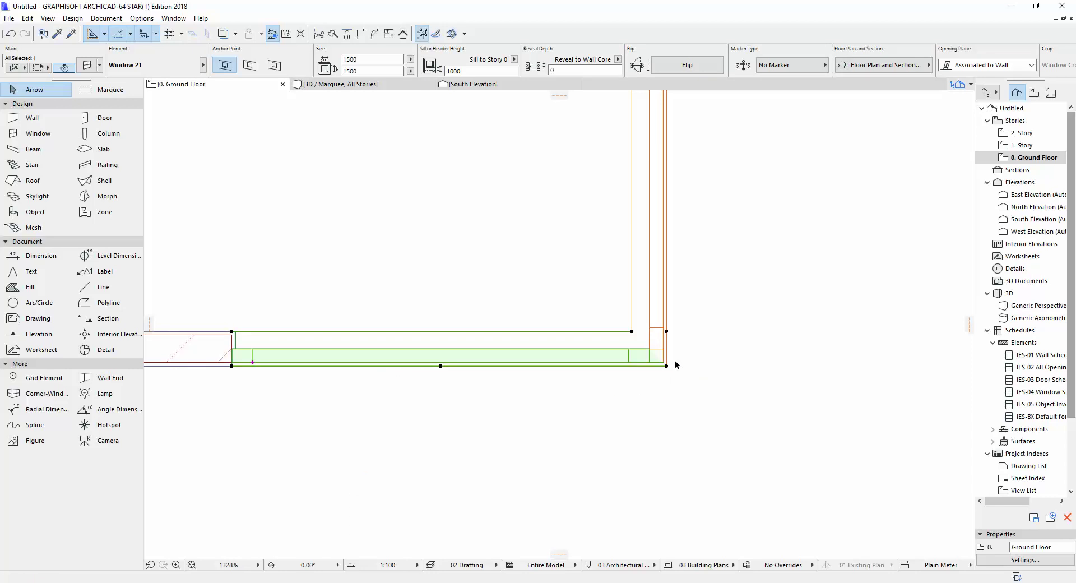
{"action": "scroll", "coordinate": [638, 324], "scroll_direction": "down", "scroll_amount": 1}
{"action": "key", "text": "Escape"}
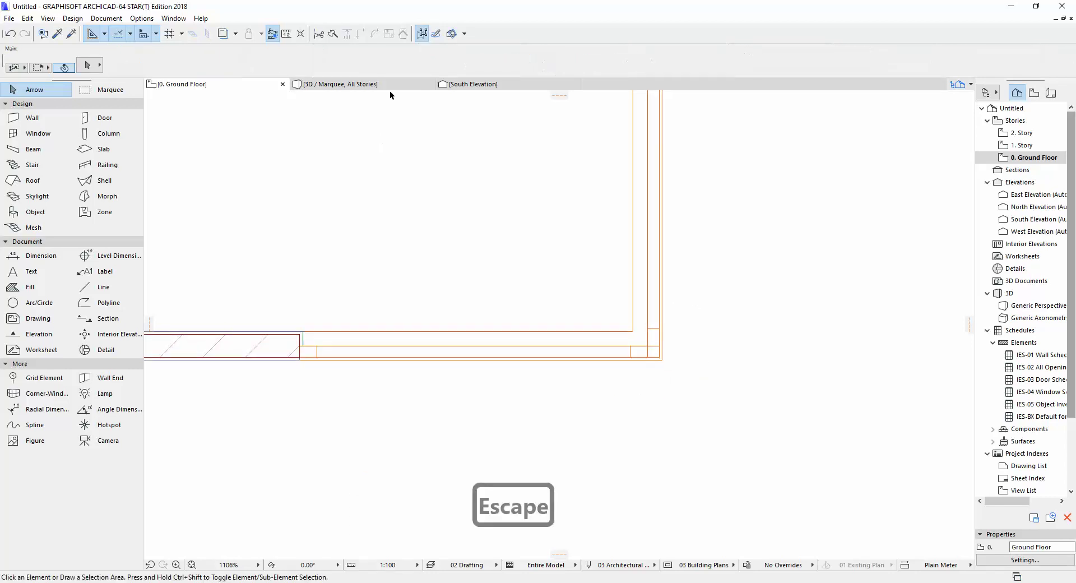
{"action": "scroll", "coordinate": [631, 353], "scroll_direction": "down", "scroll_amount": 7}
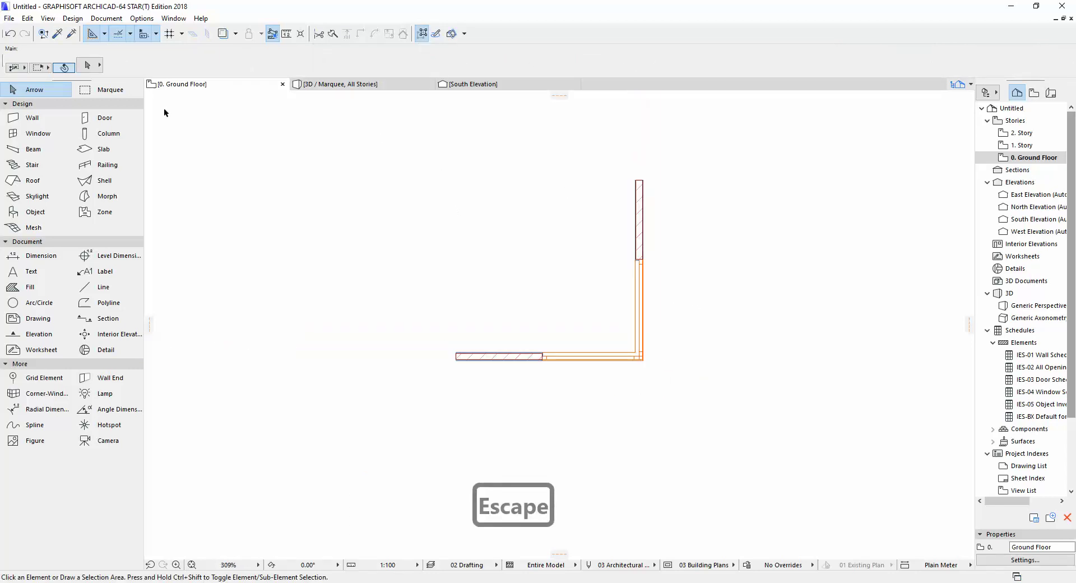
Step: Marquee the right wall corner and show it in 3D with F5
{"action": "left_click", "coordinate": [107, 90]}
{"action": "left_click", "coordinate": [301, 116]}
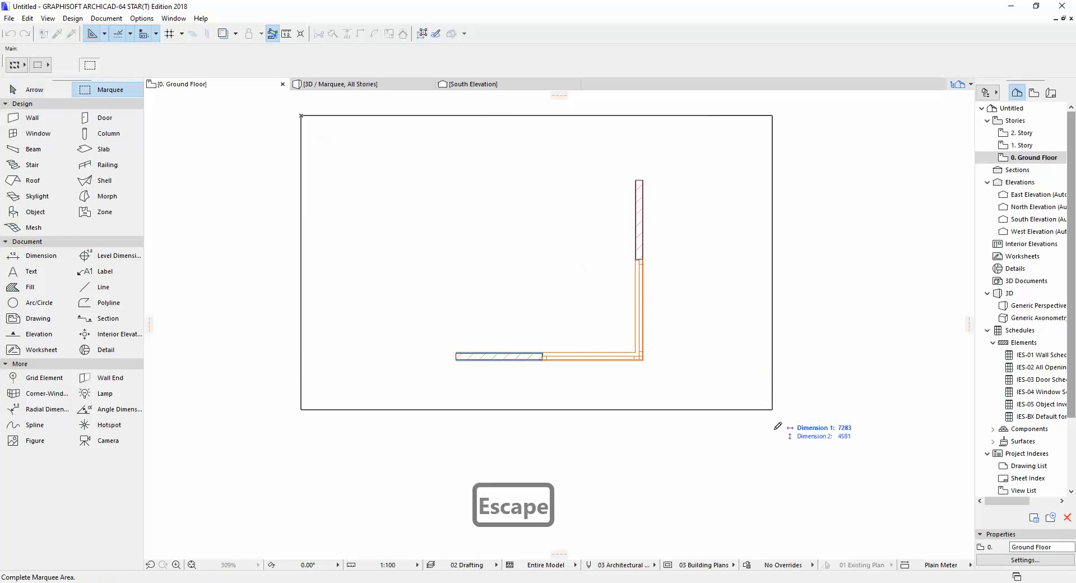
{"action": "left_click", "coordinate": [856, 455]}
{"action": "key", "text": "F5"}
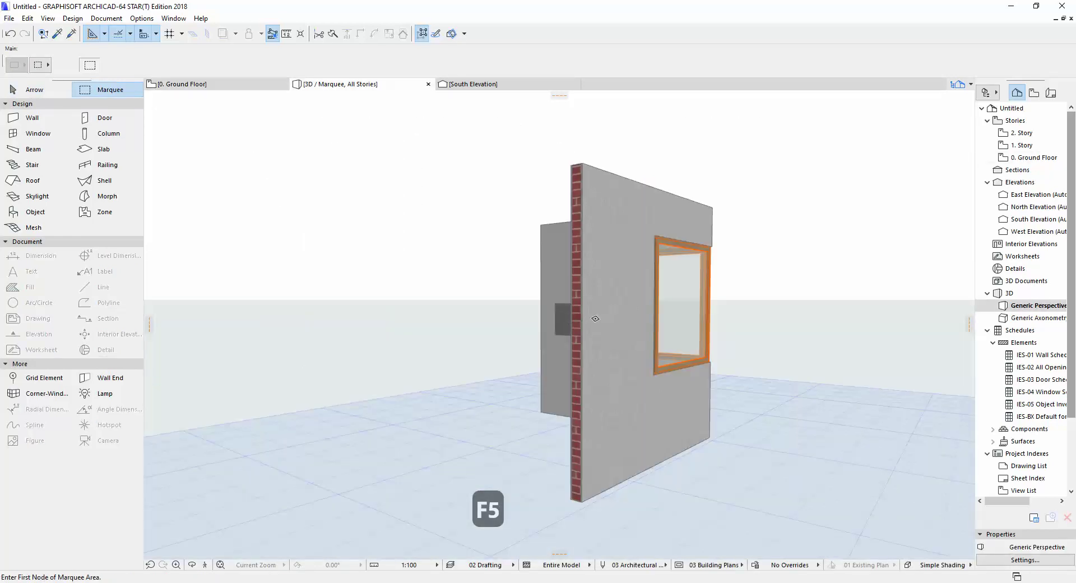
Step: Orbit to a corner view of both windows and select the left window
{"action": "key", "text": "Escape"}
{"action": "key", "text": "o"}
{"action": "left_click_drag", "start_coordinate": [730, 365], "coordinate": [483, 367]}
{"action": "scroll", "coordinate": [495, 365], "scroll_direction": "up", "scroll_amount": 3}
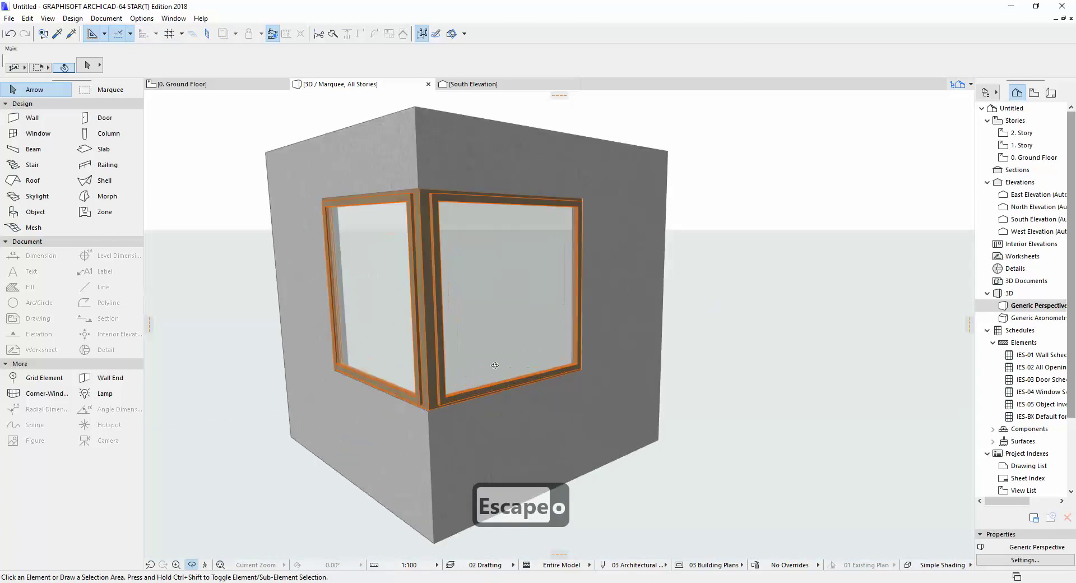
{"action": "scroll", "coordinate": [566, 348], "scroll_direction": "down", "scroll_amount": 2}
{"action": "key", "text": "Escape"}
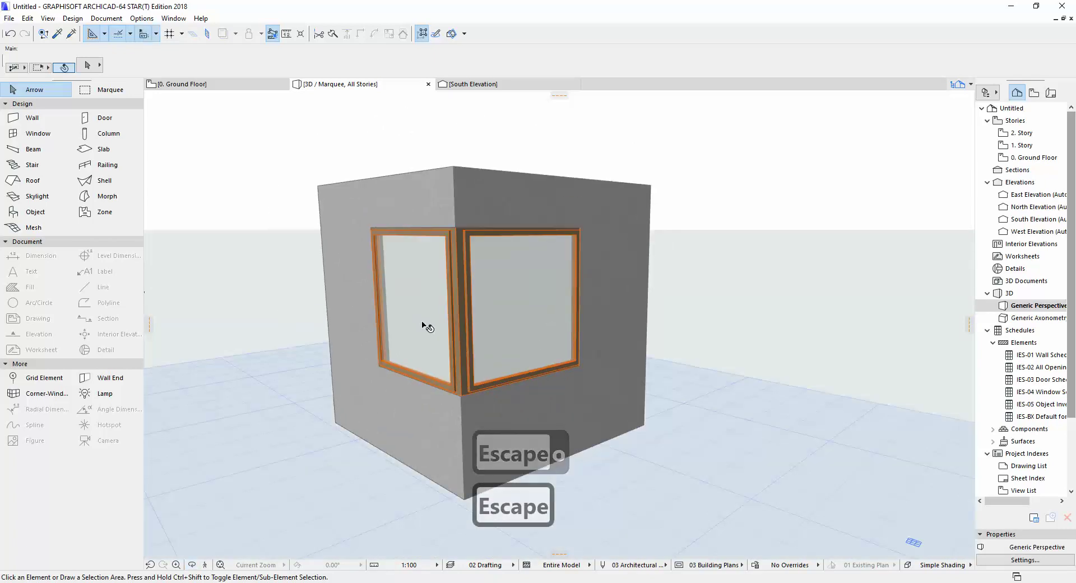
{"action": "left_click", "coordinate": [425, 323]}
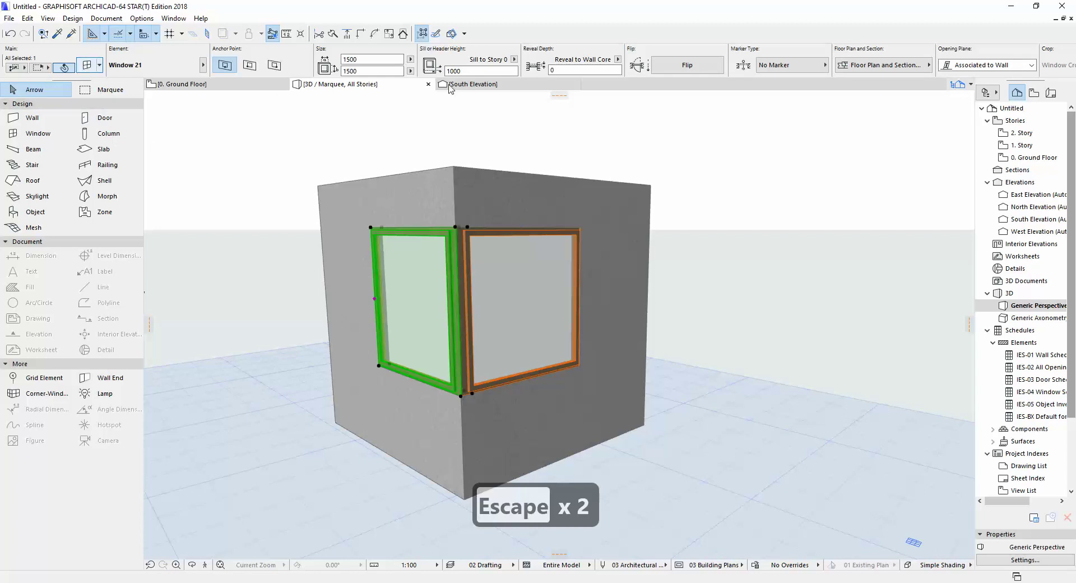
Step: Set the left window's main sash to Double Sliding Mirrored
{"action": "key", "text": "ctrl+t"}
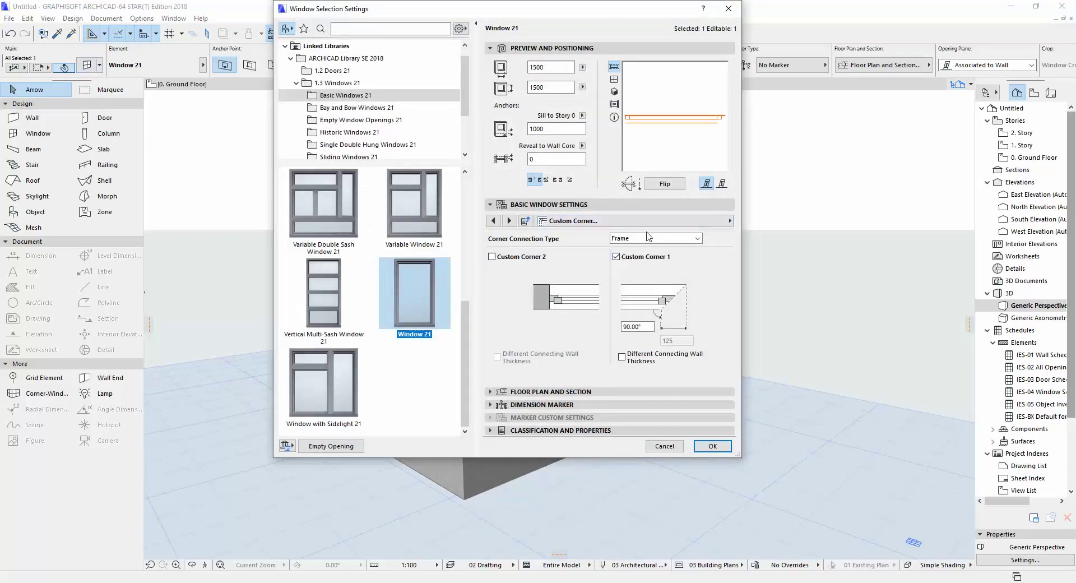
{"action": "left_click", "coordinate": [644, 222]}
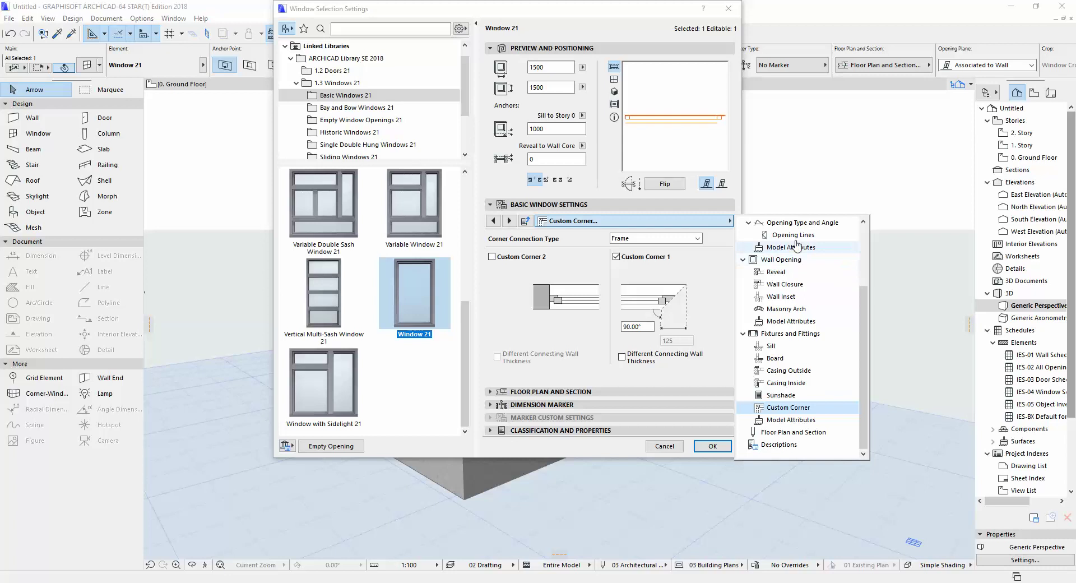
{"action": "scroll", "coordinate": [803, 241], "scroll_direction": "up", "scroll_amount": 3}
{"action": "scroll", "coordinate": [803, 241], "scroll_direction": "up", "scroll_amount": 2}
{"action": "left_click", "coordinate": [802, 249]}
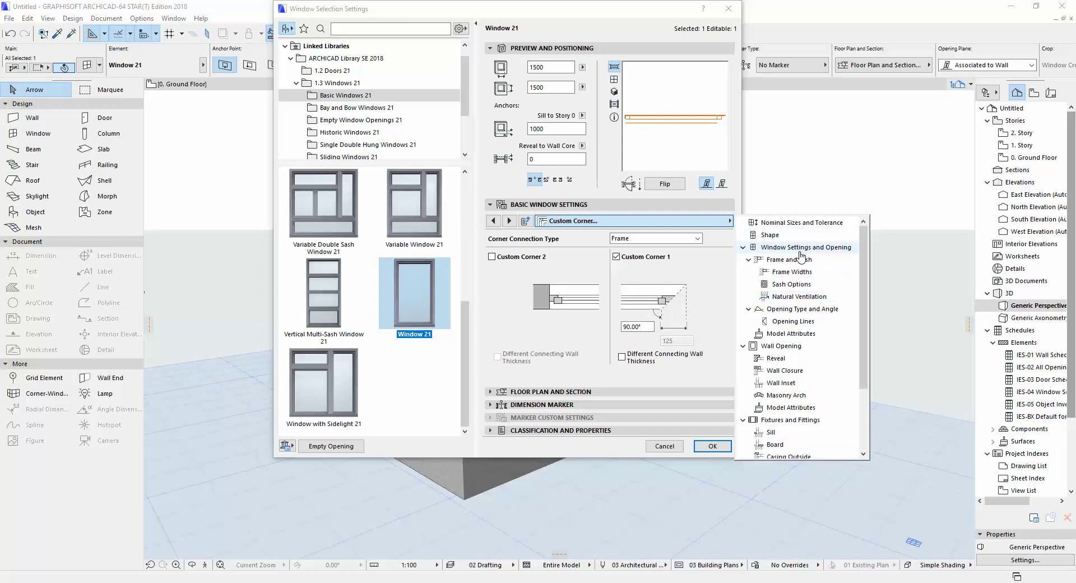
{"action": "left_click", "coordinate": [691, 253]}
{"action": "left_click", "coordinate": [691, 251]}
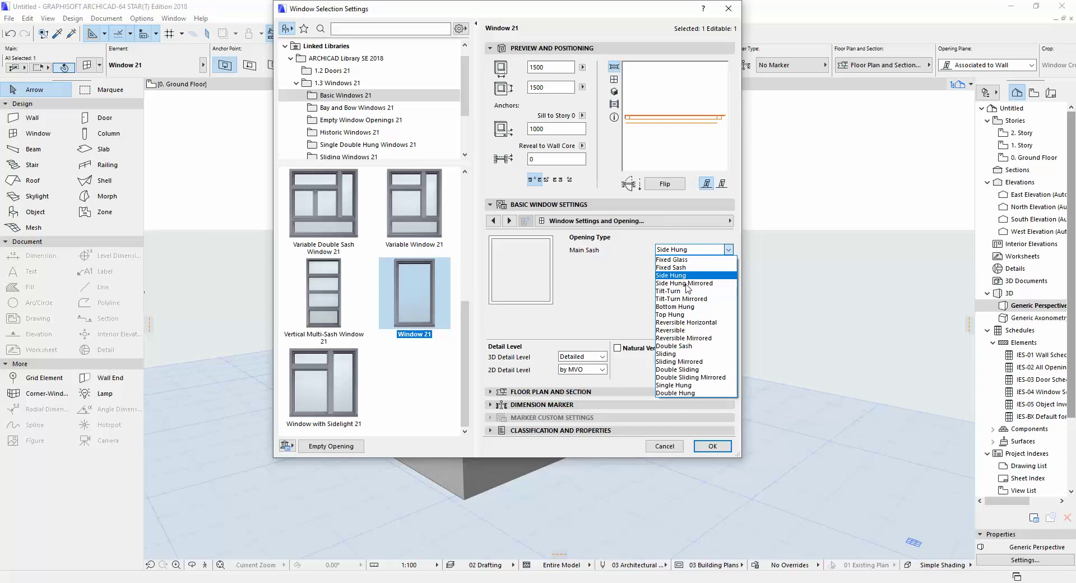
{"action": "left_click", "coordinate": [694, 377]}
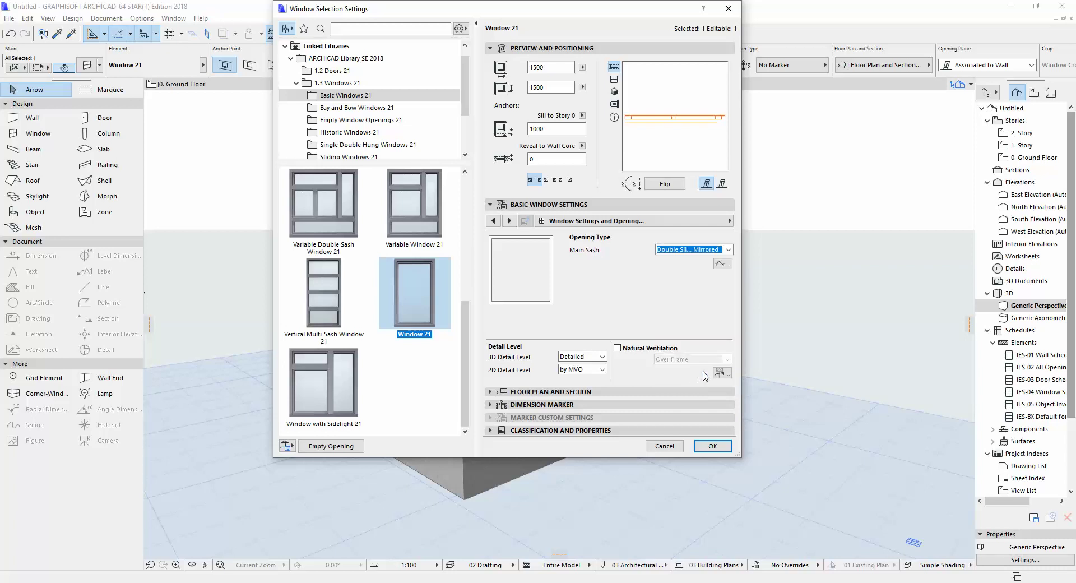
{"action": "left_click", "coordinate": [712, 446]}
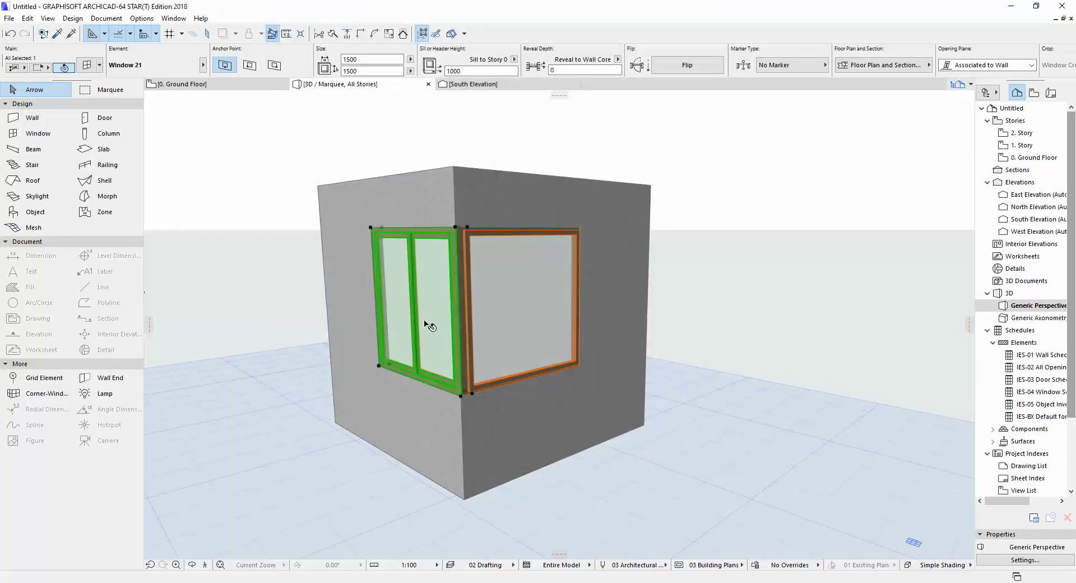
Step: Orbit around the building to view both faces and select the right corner window
{"action": "left_click", "coordinate": [459, 317]}
{"action": "key", "text": "Escape"}
{"action": "middle_click_drag", "start_coordinate": [613, 351], "coordinate": [560, 331], "text": "shift"}
{"action": "key", "text": "o"}
{"action": "left_click_drag", "start_coordinate": [515, 381], "coordinate": [597, 379]}
{"action": "left_click_drag", "start_coordinate": [622, 347], "coordinate": [606, 354]}
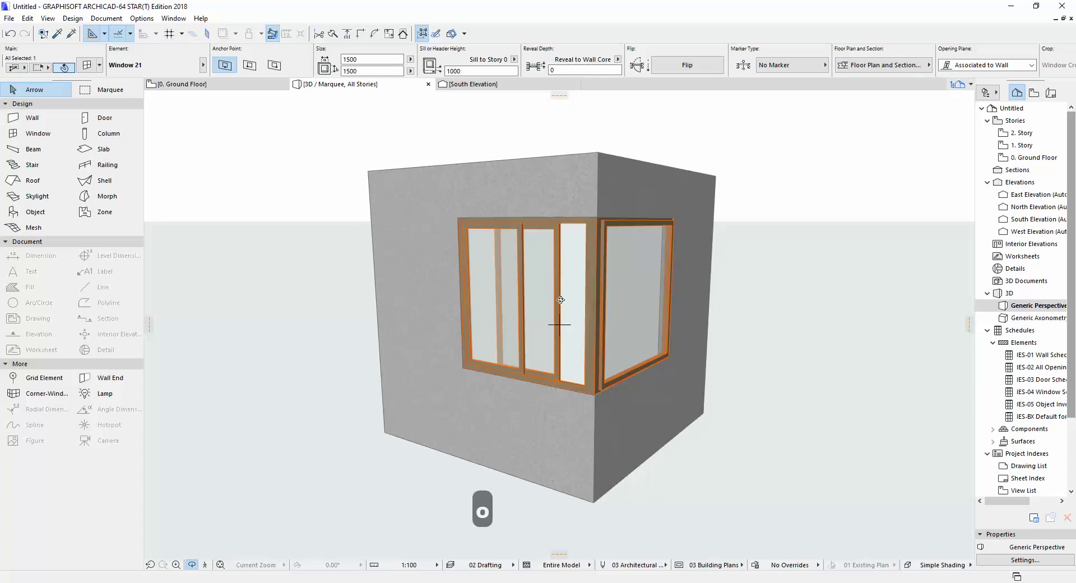
{"action": "key", "text": "Escape"}
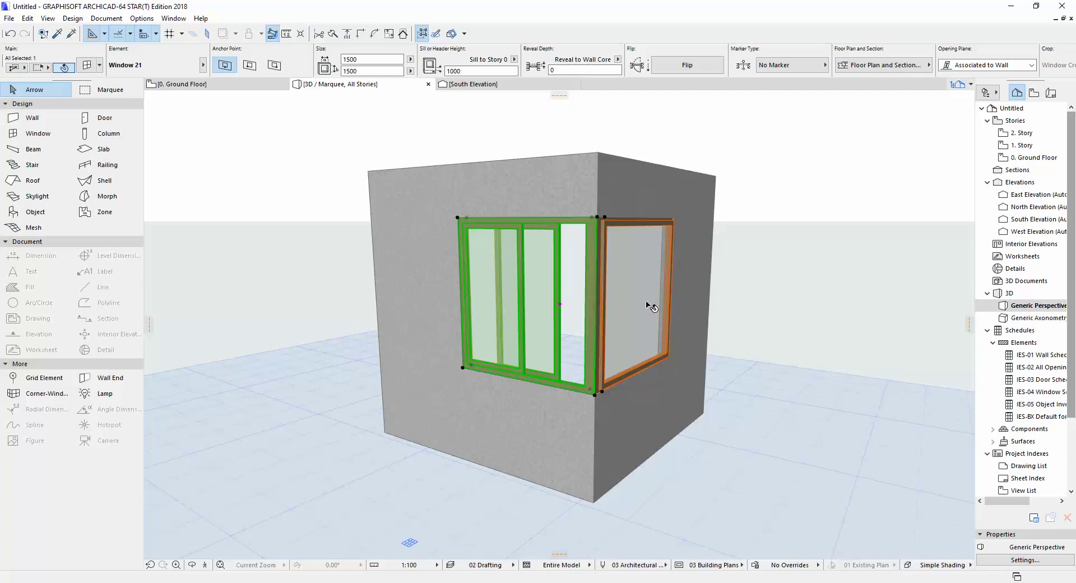
{"action": "left_click", "coordinate": [644, 286]}
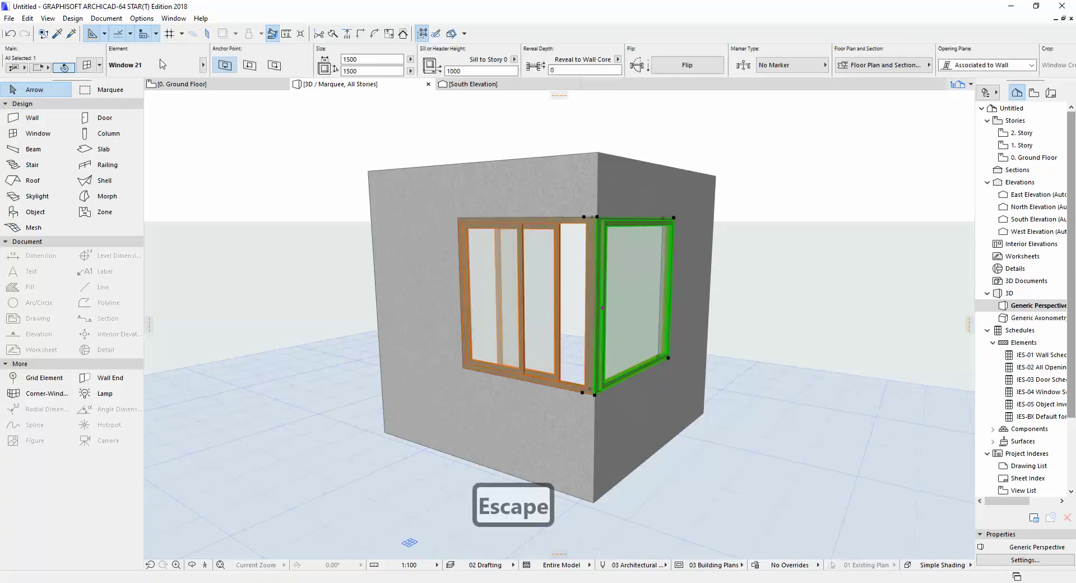
Step: Set the right window's main sash to Tilt-Turn Mirrored and start adjusting its opening angle
{"action": "key", "text": "ctrl+t"}
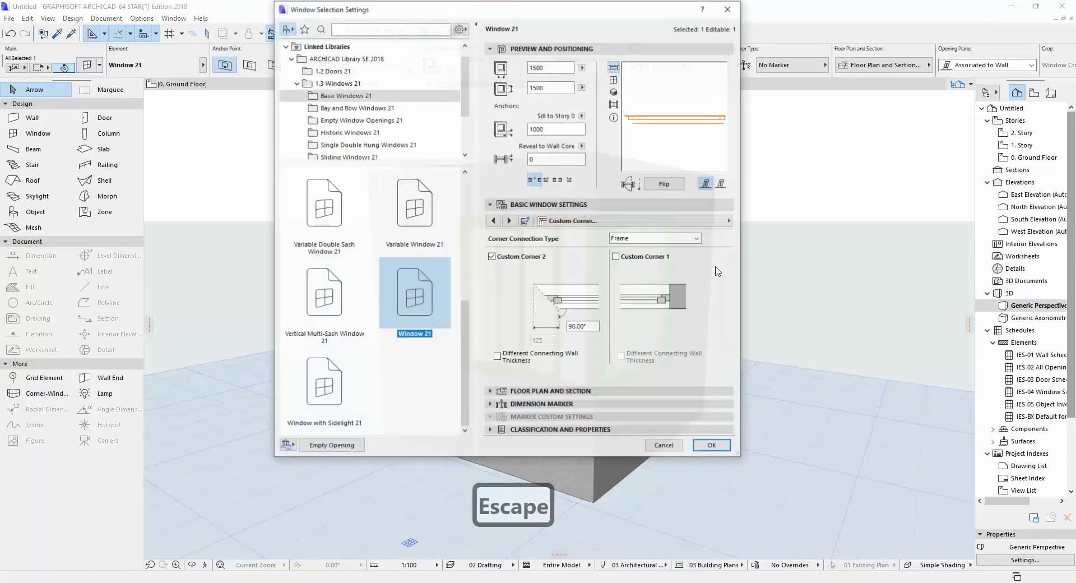
{"action": "left_click", "coordinate": [674, 240]}
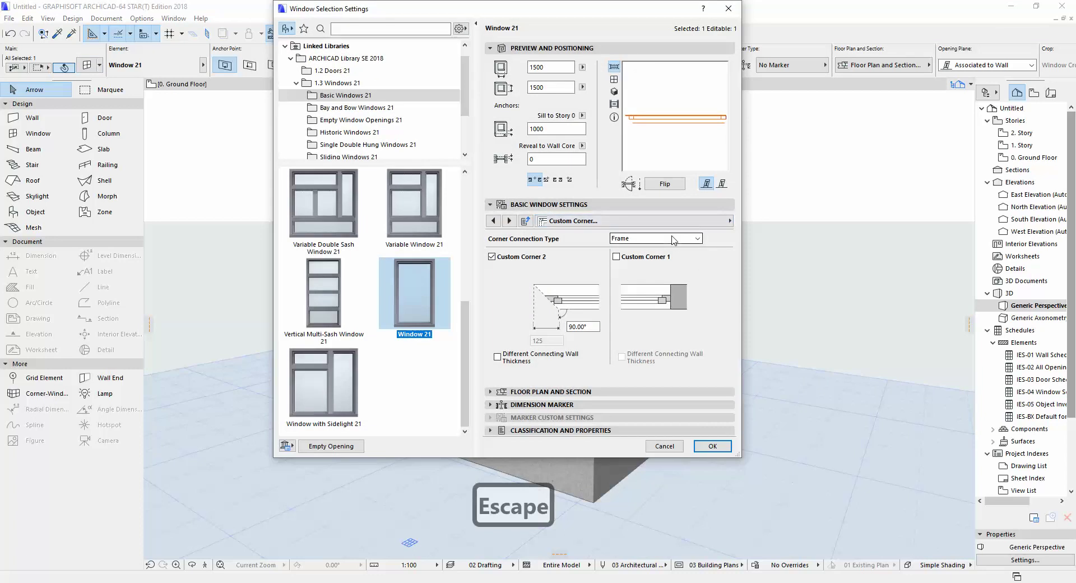
{"action": "key", "text": "Escape"}
{"action": "left_click", "coordinate": [727, 220]}
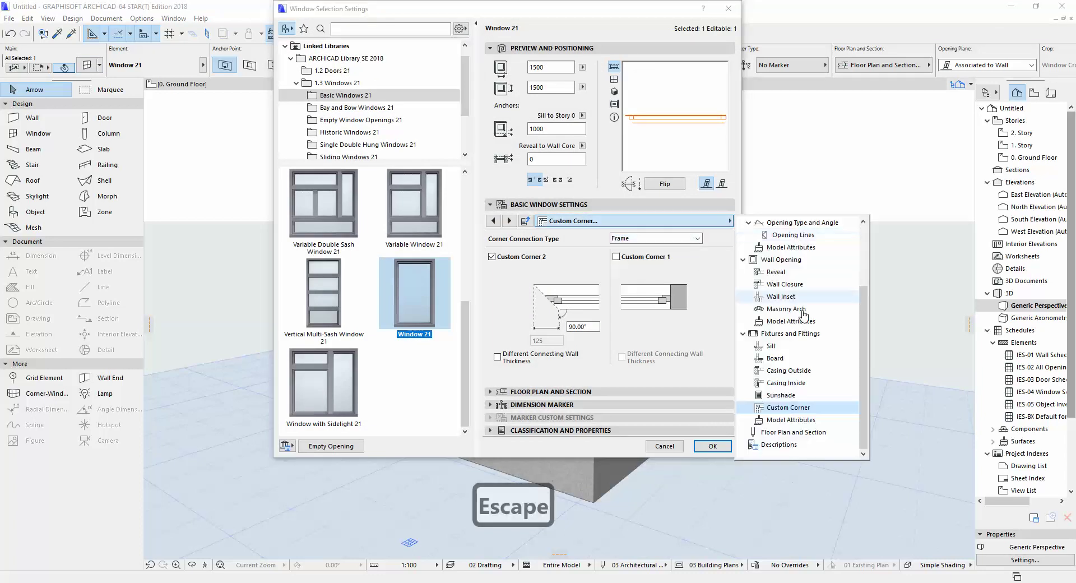
{"action": "scroll", "coordinate": [792, 253], "scroll_direction": "up", "scroll_amount": 3}
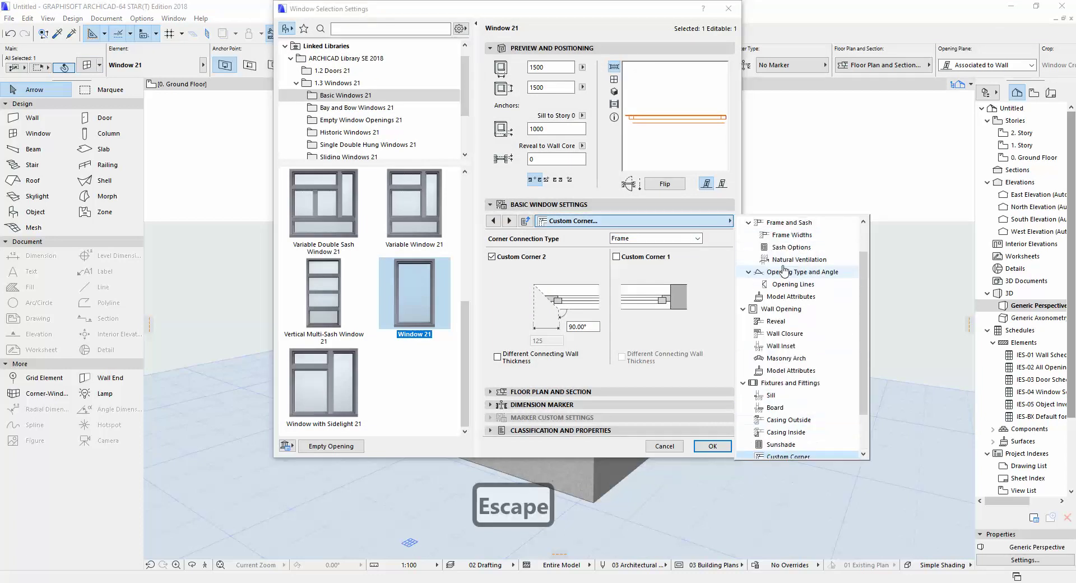
{"action": "left_click", "coordinate": [801, 247]}
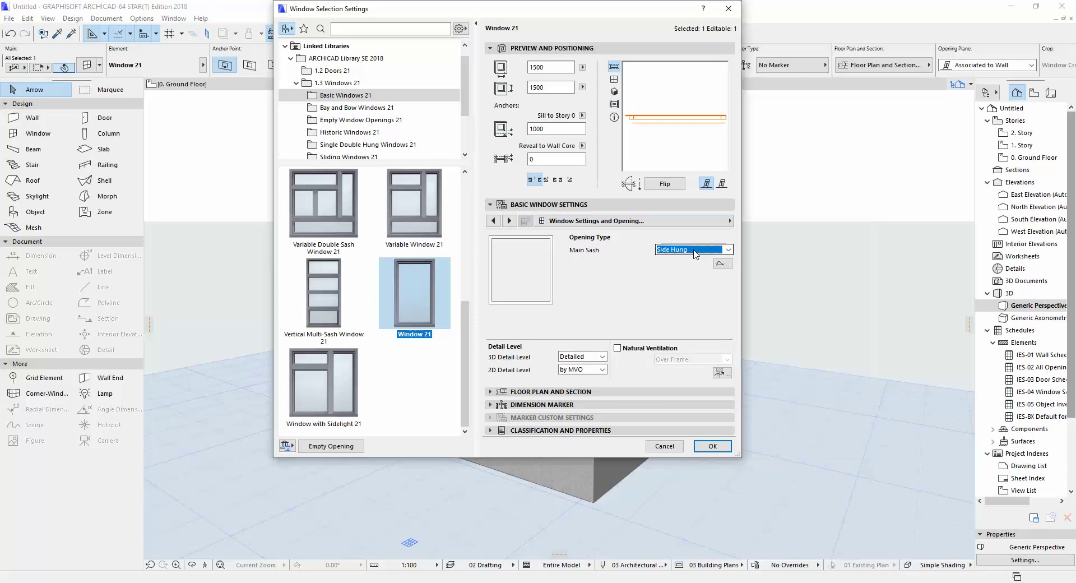
{"action": "left_click", "coordinate": [692, 249]}
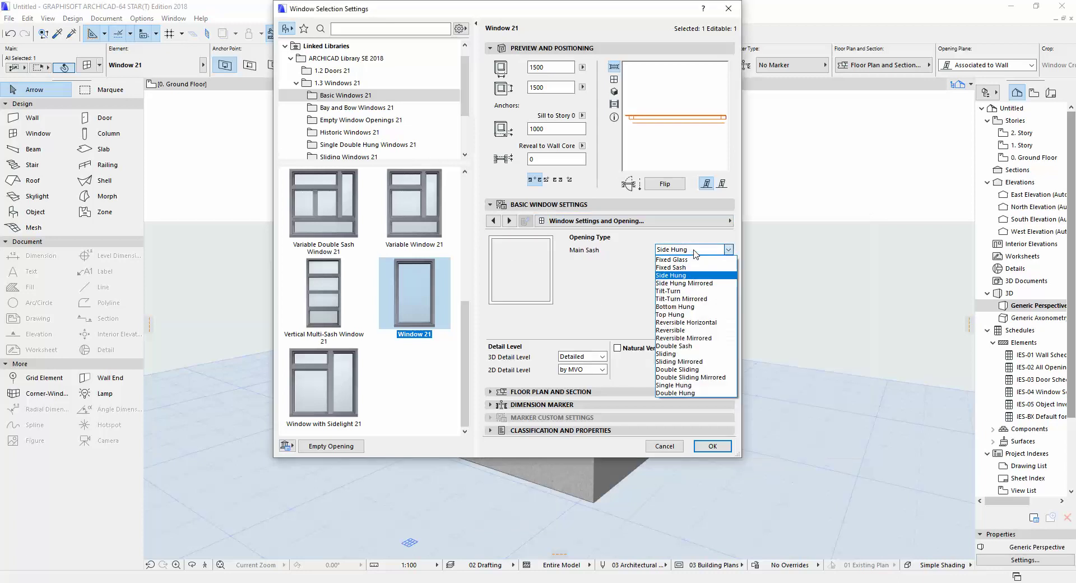
{"action": "left_click", "coordinate": [689, 301]}
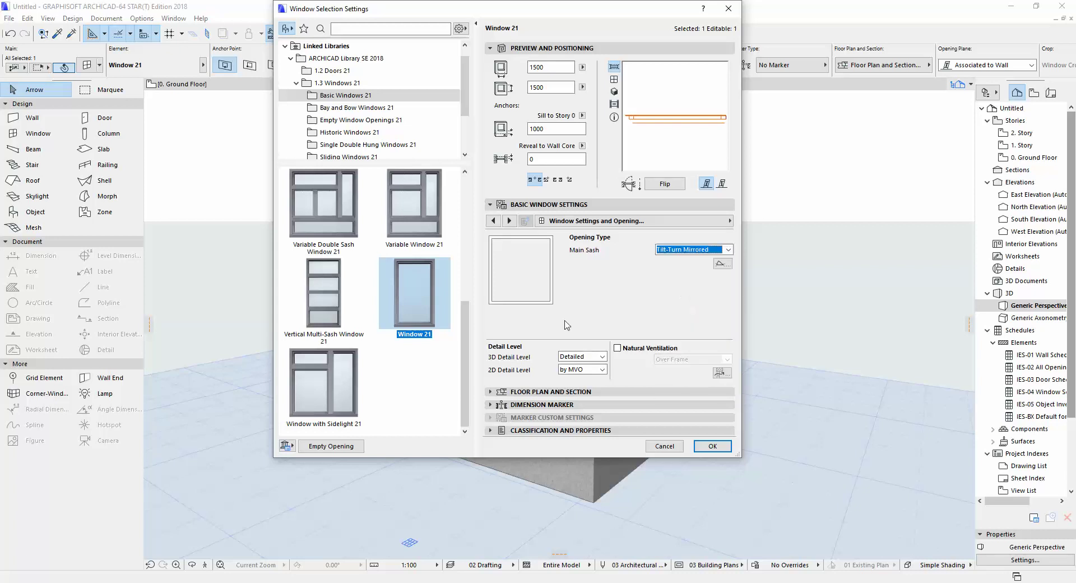
{"action": "left_click", "coordinate": [712, 446]}
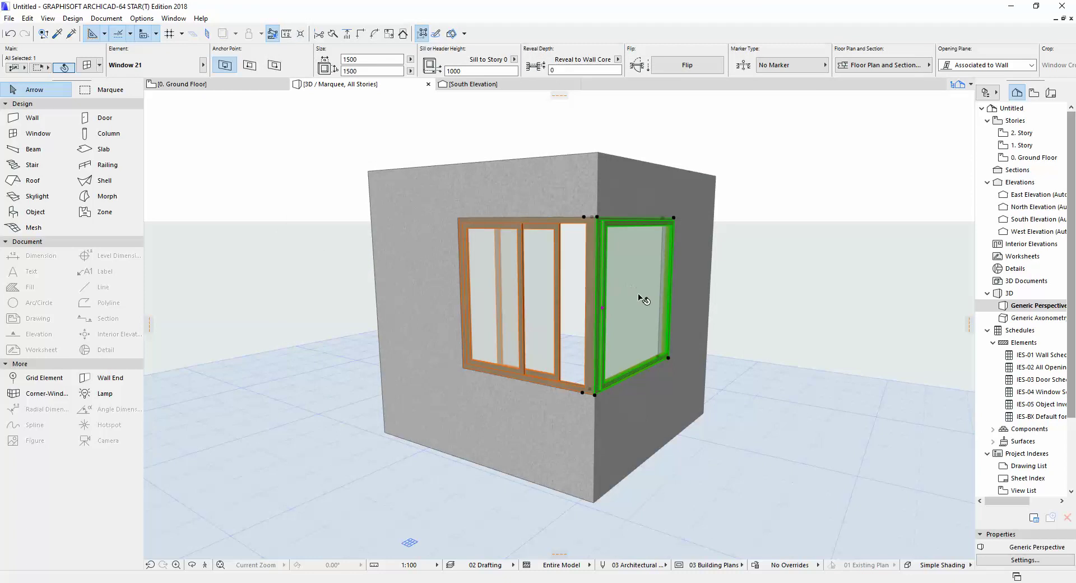
{"action": "left_click", "coordinate": [672, 293]}
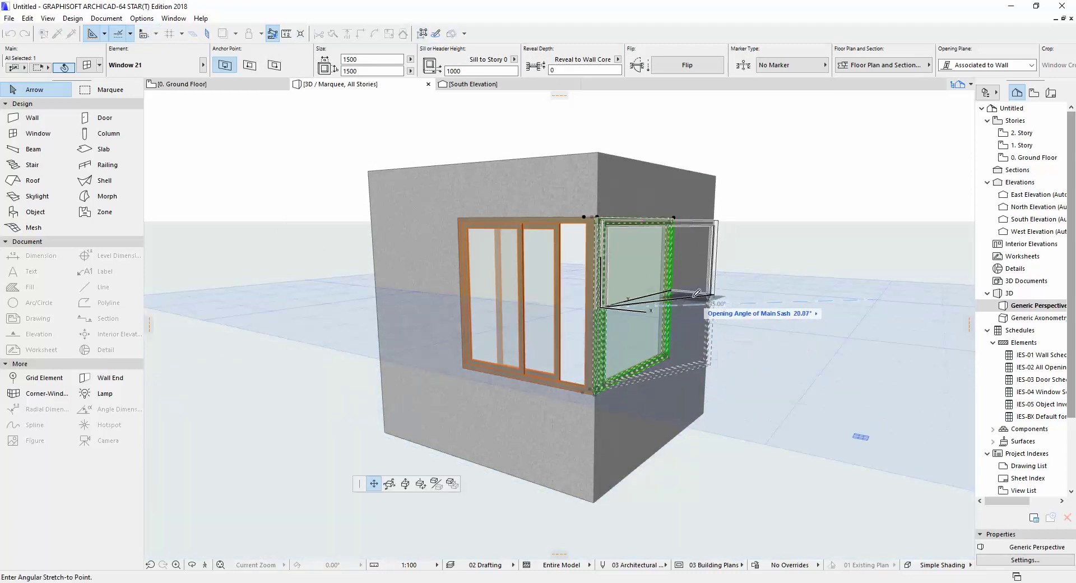